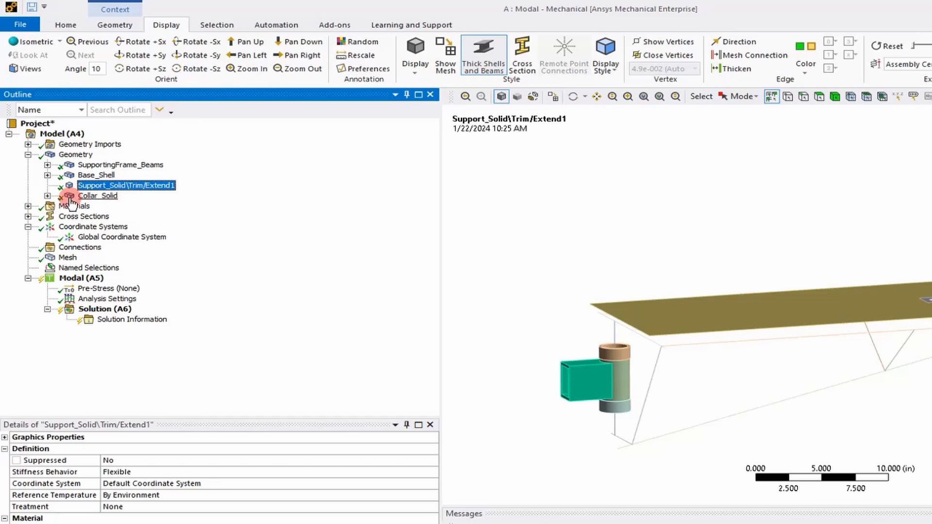
Insert a new connection group under the model's Connections.
click(28, 207)
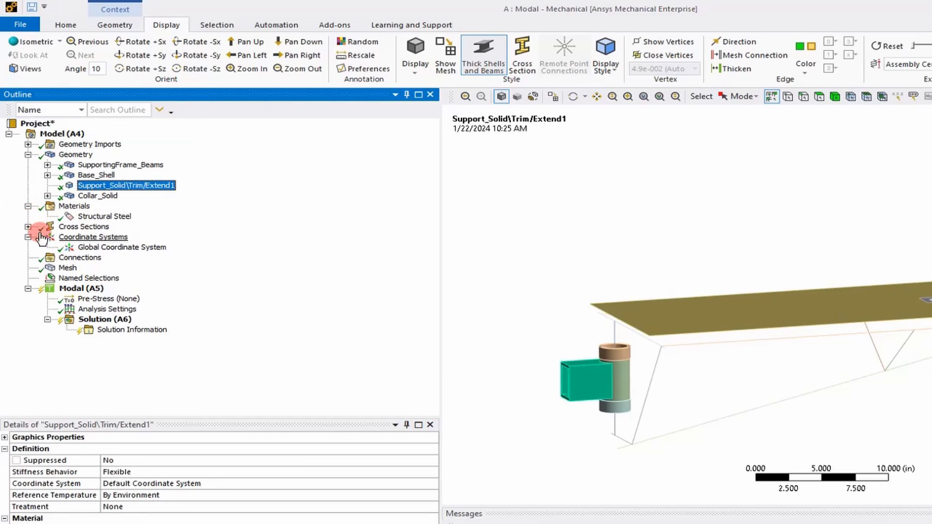
click(65, 261)
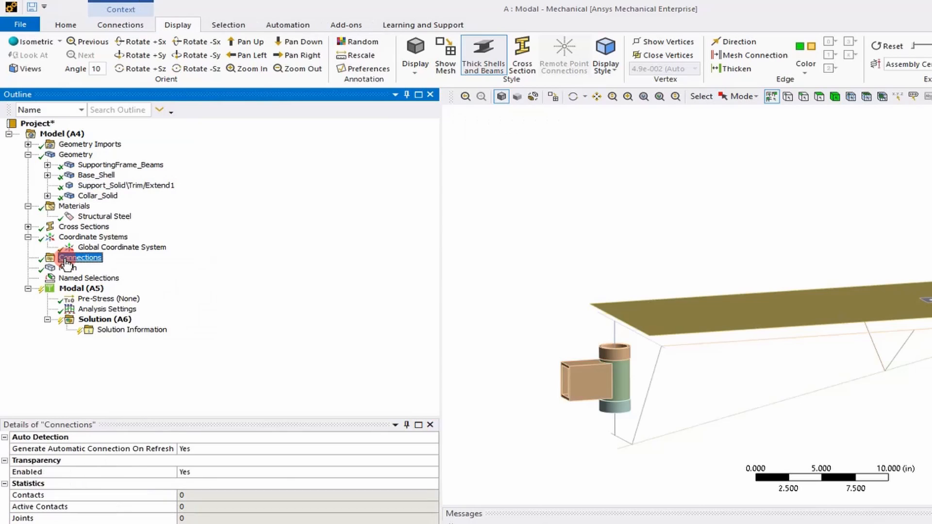
right_click(67, 259)
mouse_move(169, 266)
click(262, 268)
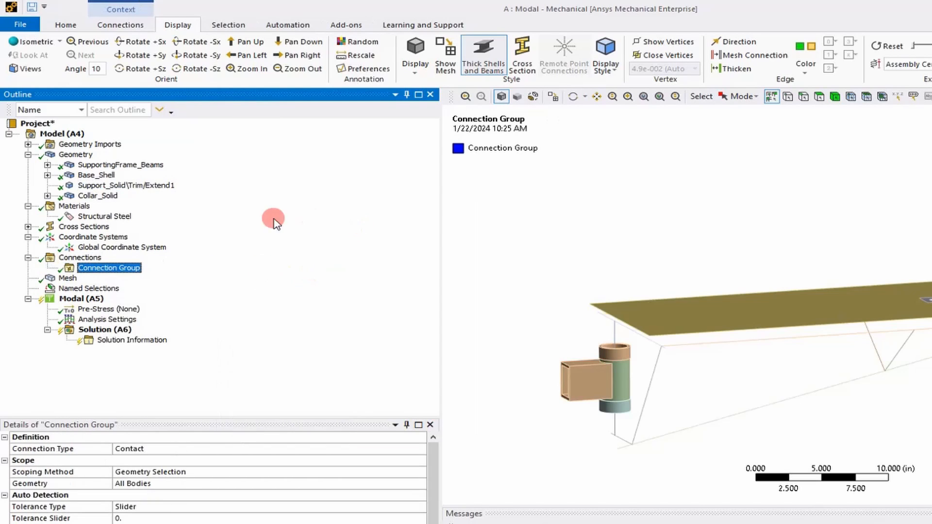
Rename the new connection group as Weldment_Group.
right_click(131, 273)
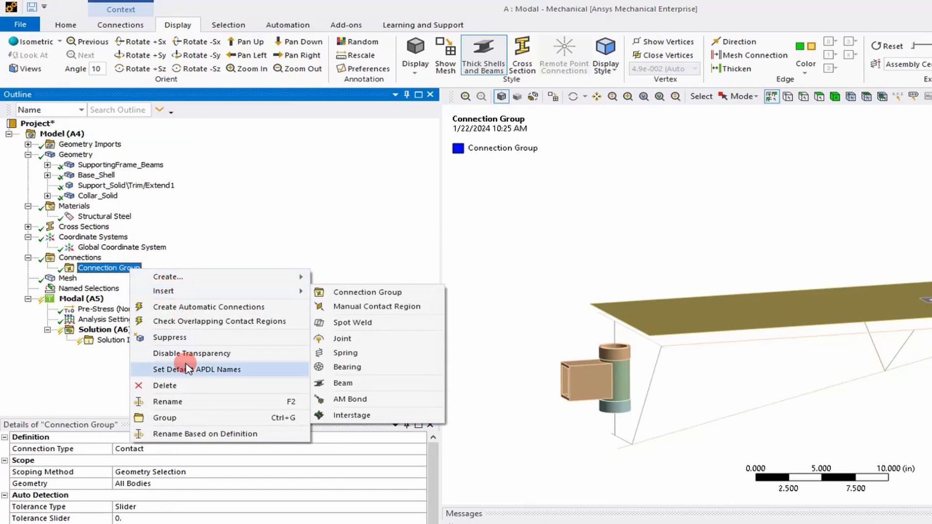
click(180, 402)
text(wE)
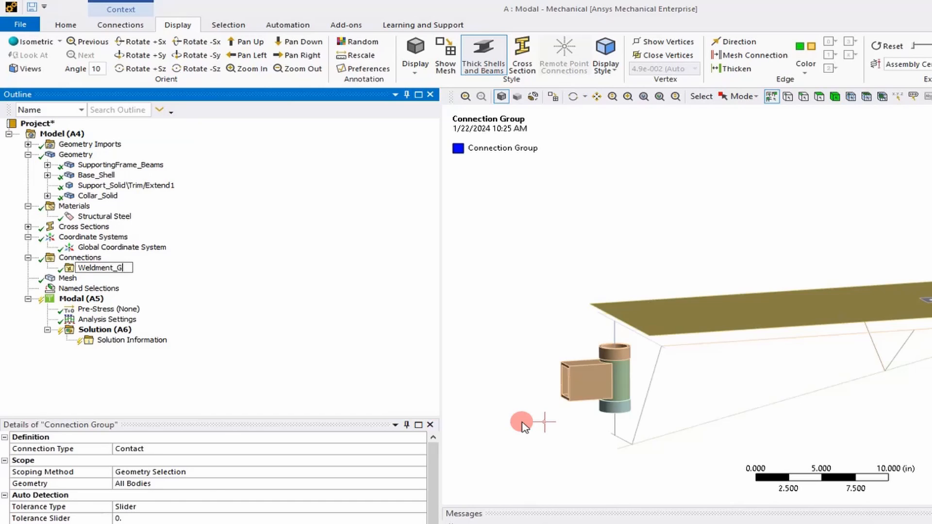
key(Return)
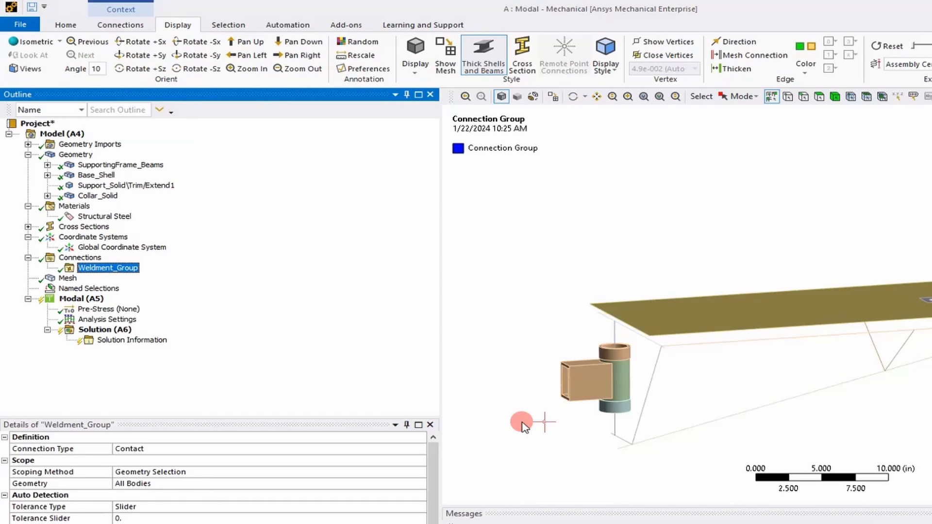
Insert a manual contact region into Weldment_Group.
scroll(613, 405, up, 2)
ctrl+middle_drag(604, 403, 679, 282)
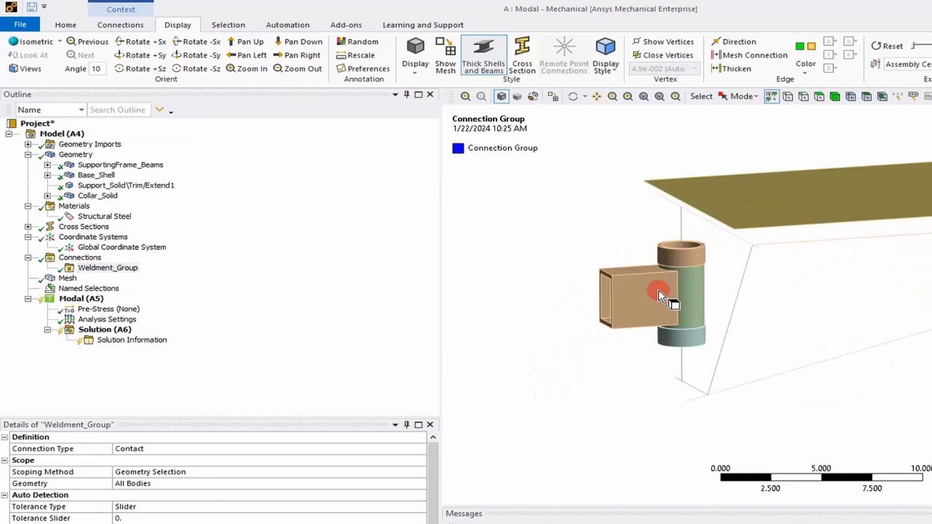
scroll(672, 294, up, 2)
click(122, 274)
right_click(120, 271)
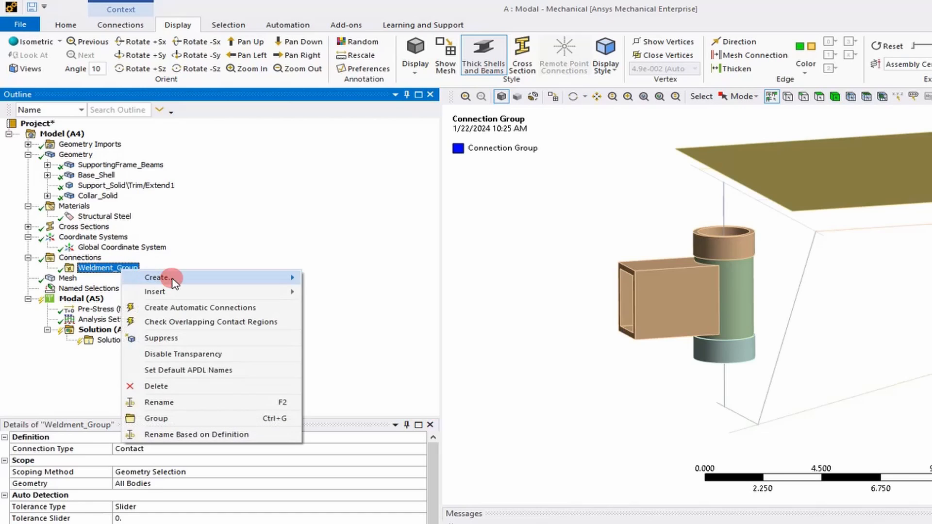
mouse_move(235, 292)
click(347, 307)
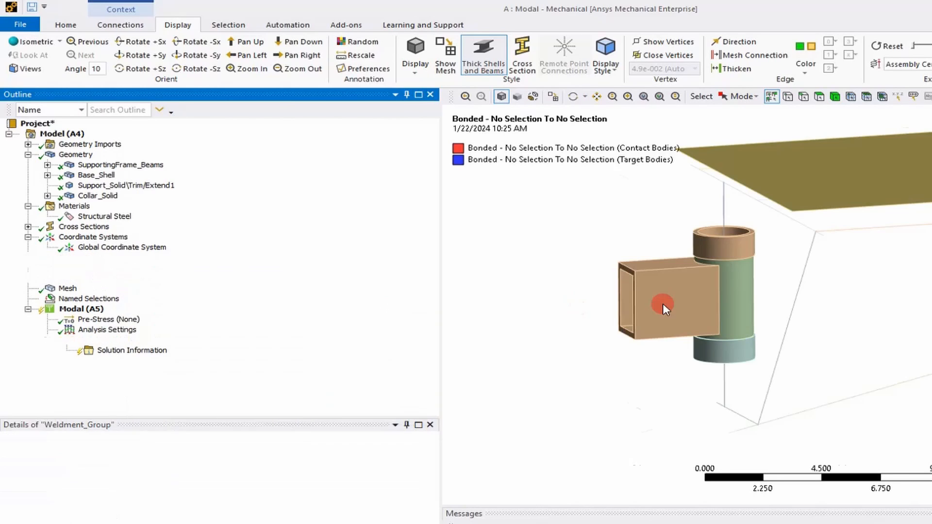
Hide the rectangular support body to expose the mating face on the collar.
ctrl+middle_drag(663, 304, 573, 304)
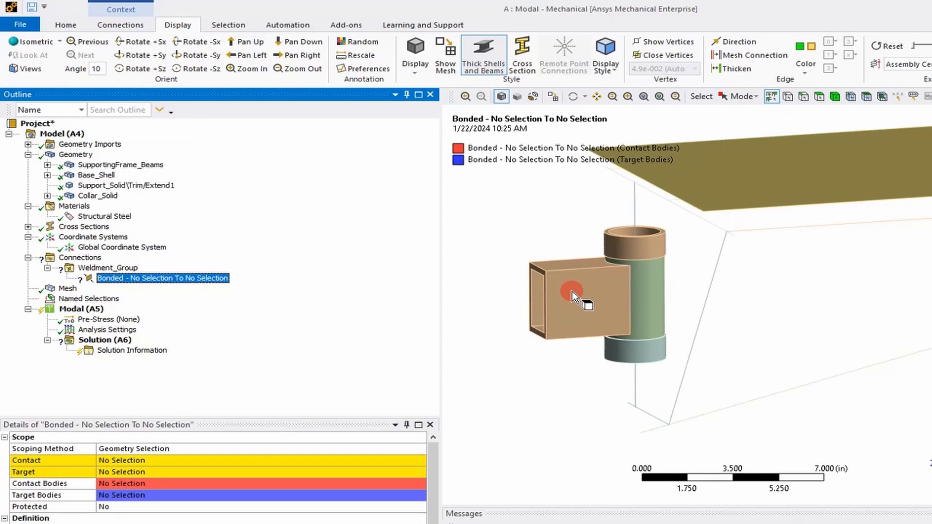
click(500, 272)
click(608, 284)
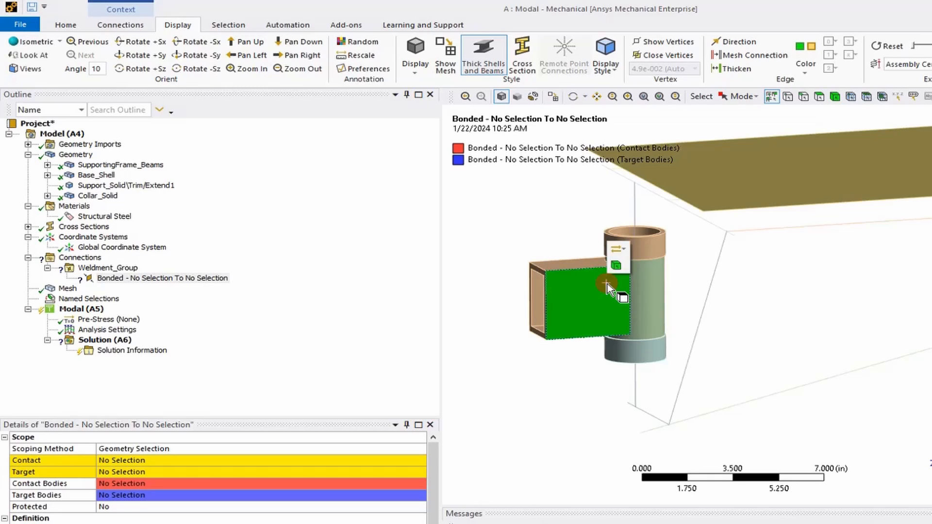
key(F9)
Assign the rectangular frame-shaped imprint face on the collar's middle cylinder as the bonded contact's target.
middle_drag(596, 287, 813, 301)
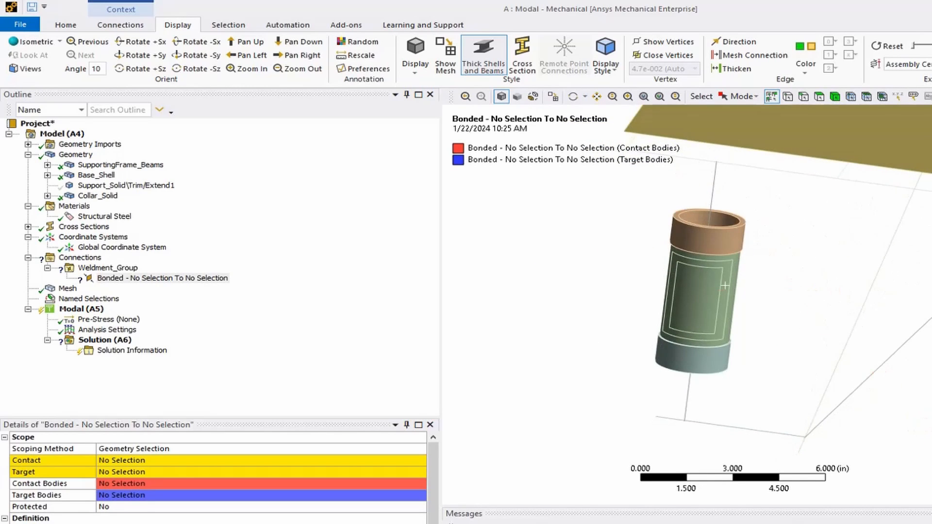
click(711, 277)
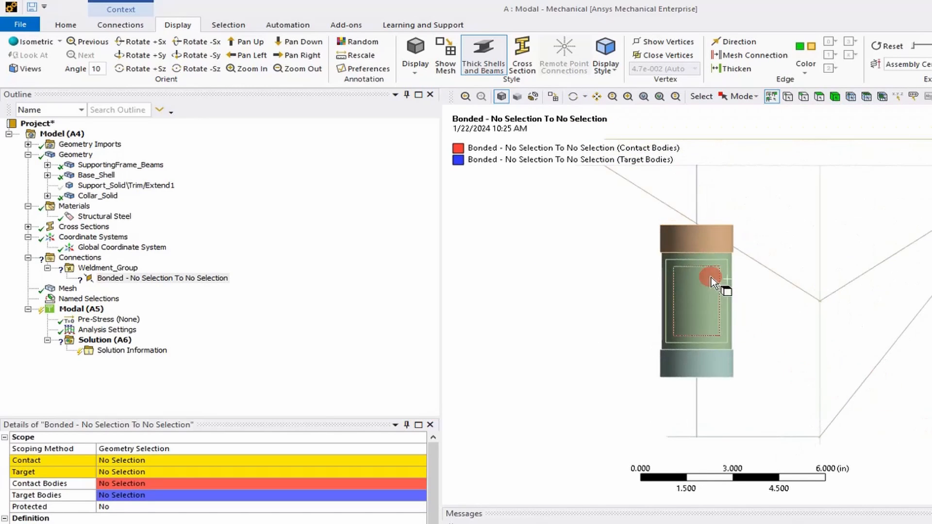
click(672, 272)
click(146, 460)
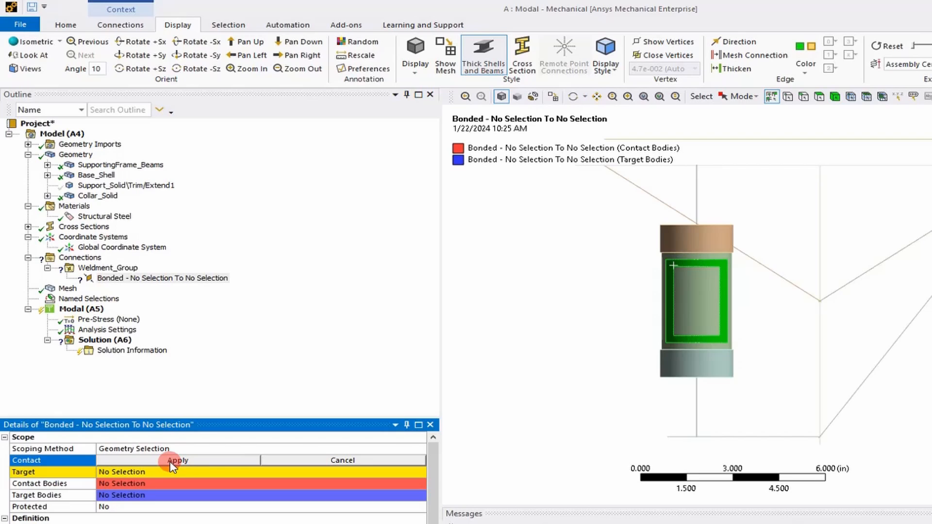
click(123, 471)
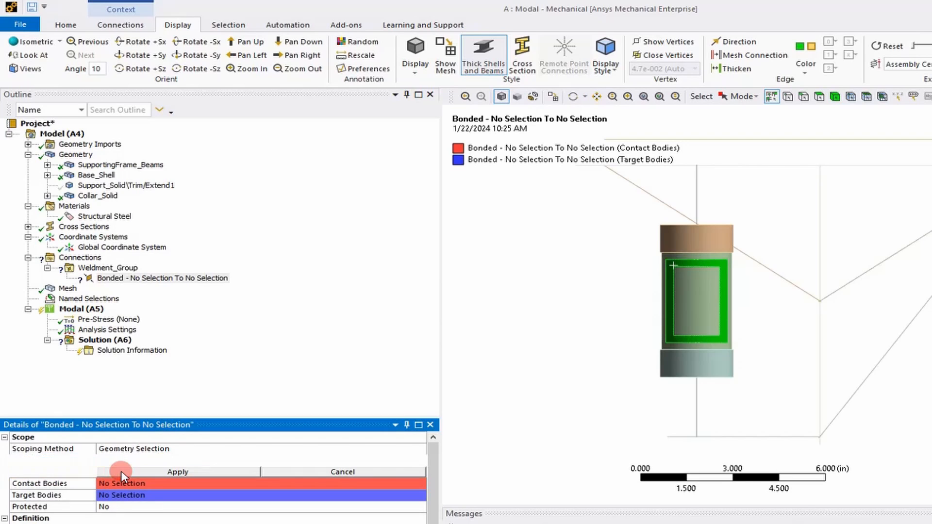
click(161, 473)
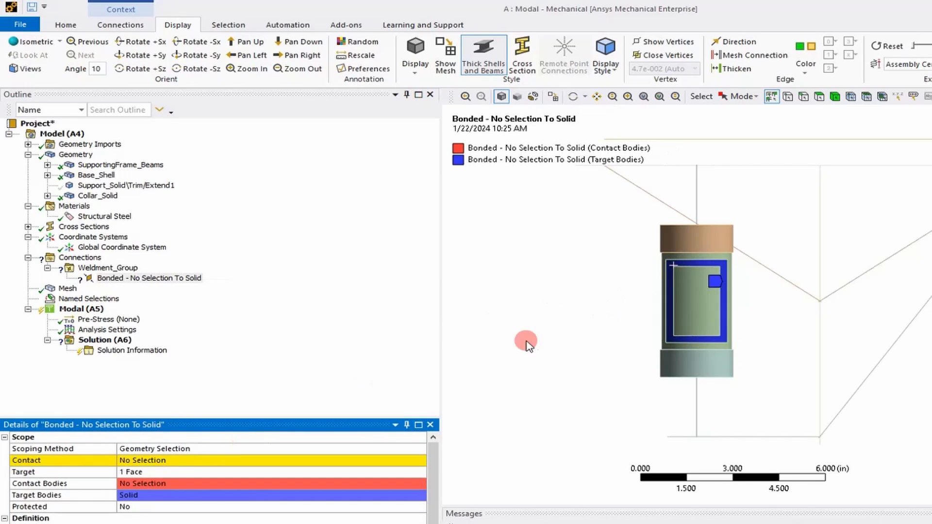
Show the support body again and hide the collar's middle cylinder to expose the support's end face.
middle_drag(806, 352, 752, 359)
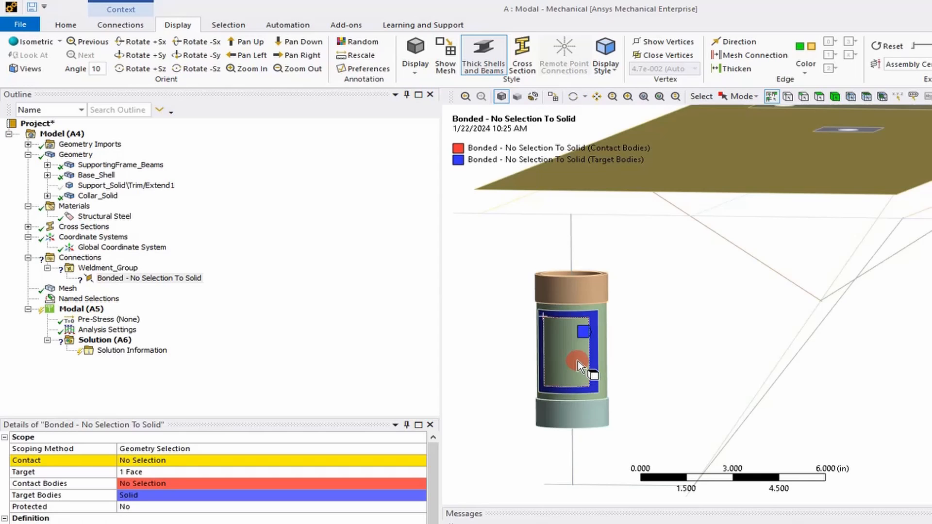
key(shift+F9)
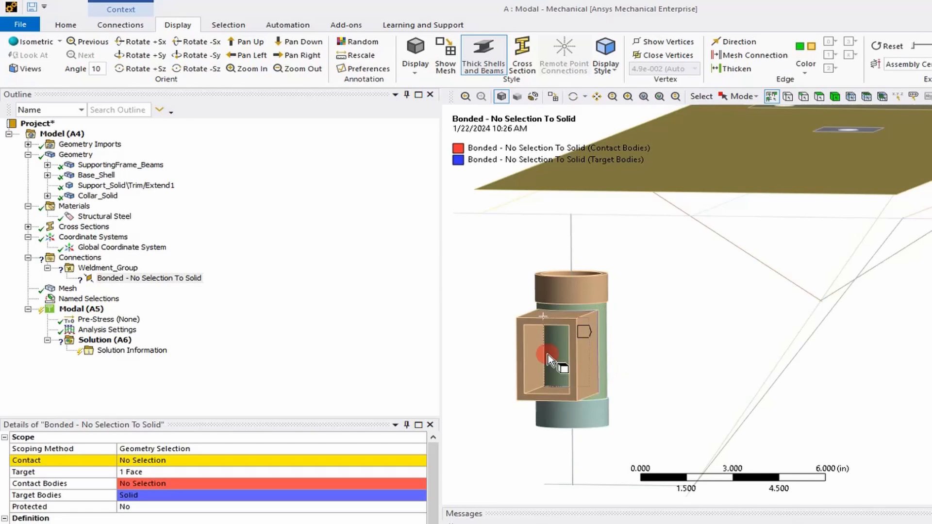
middle_drag(655, 340, 711, 309)
click(666, 324)
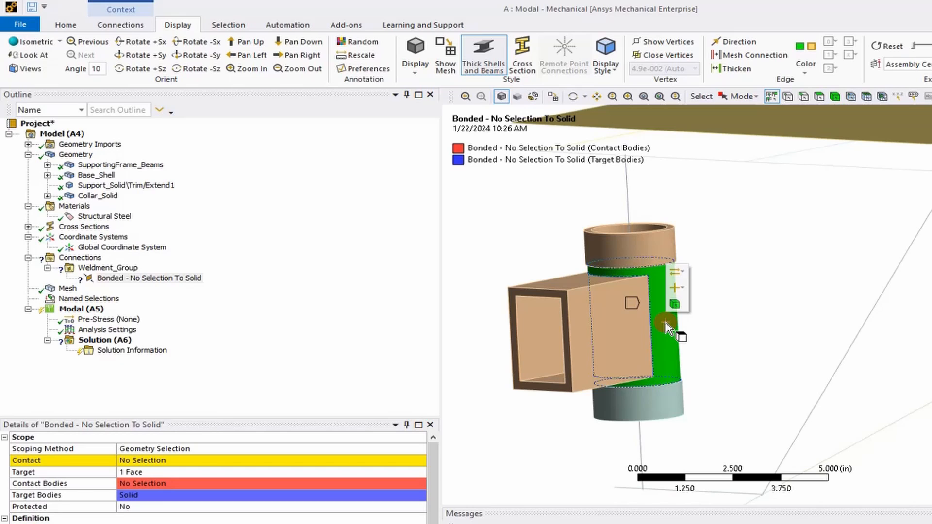
key(F9)
Assign the support's curved end face, which mates with the collar, as the bonded region's contact side.
click(194, 460)
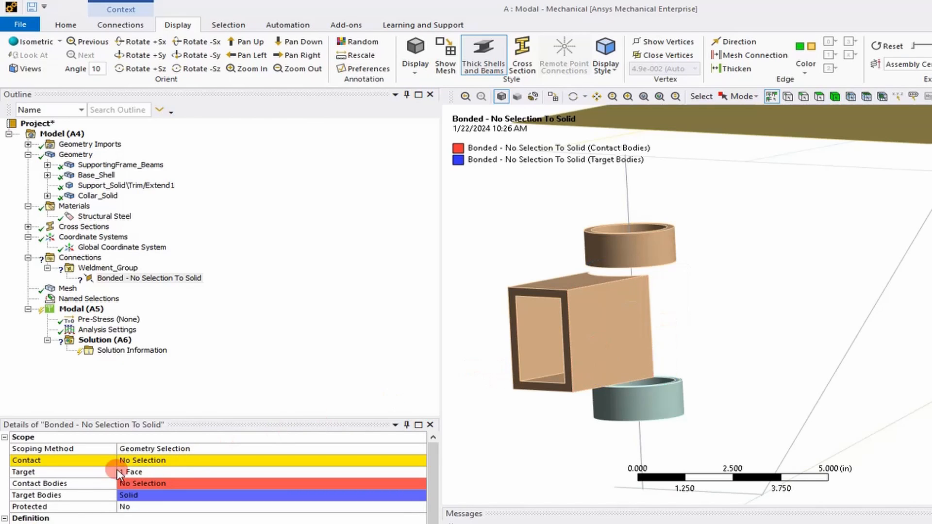
click(154, 460)
middle_drag(670, 345, 630, 336)
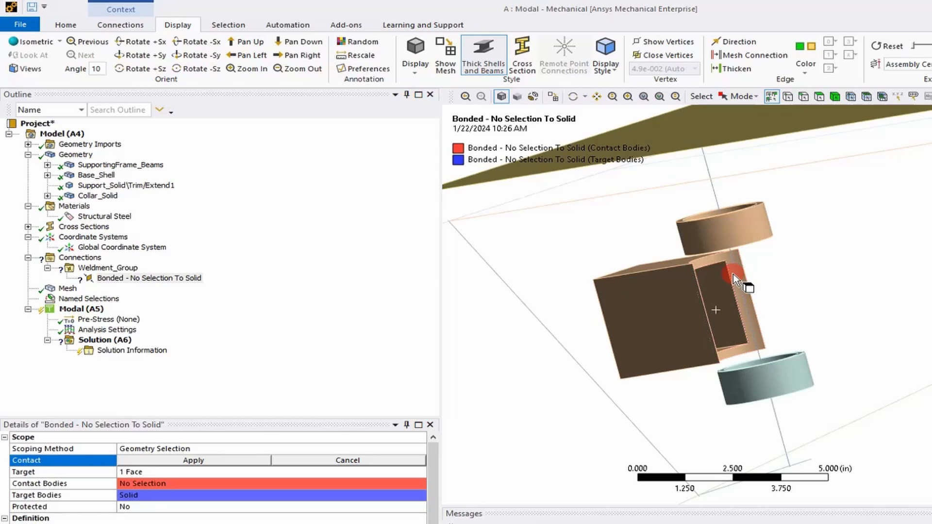
click(705, 267)
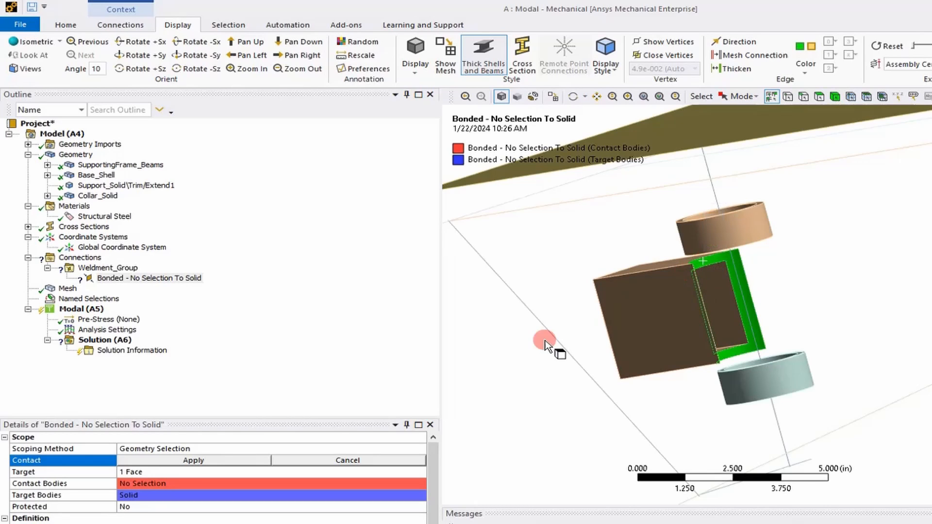
click(195, 460)
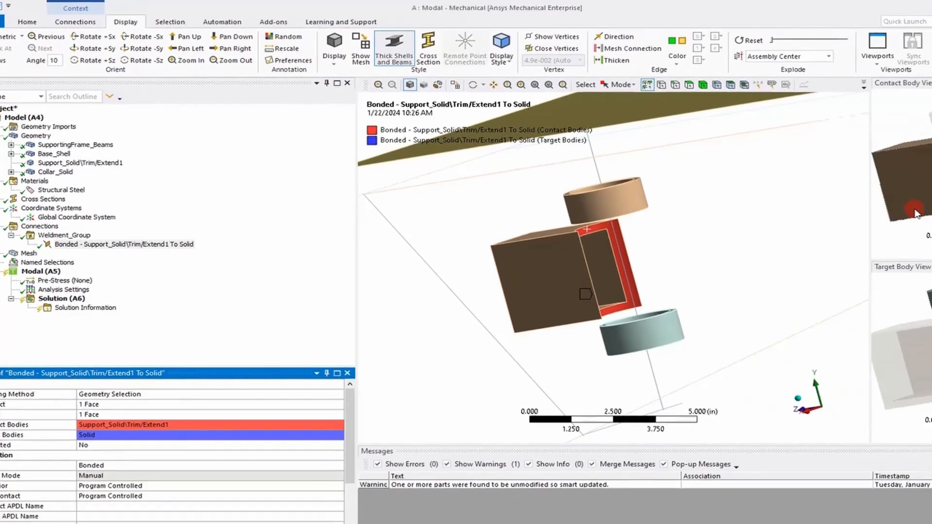
Show the hidden collar cylinder again and examine the paired faces in the contact and target body views.
click(931, 252)
middle_drag(819, 203, 830, 194)
mouse_move(833, 284)
middle_down()
mouse_move(801, 267)
mouse_move(842, 296)
middle_up()
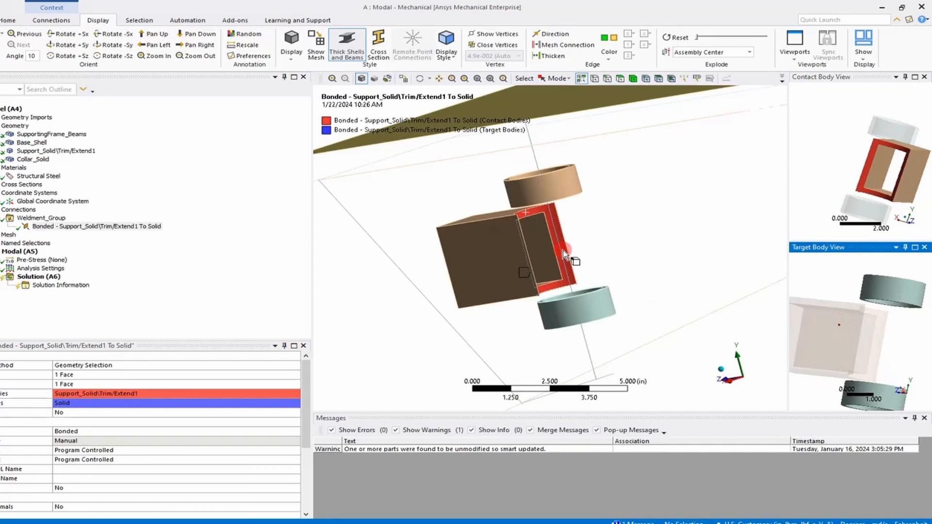
click(598, 269)
click(653, 249)
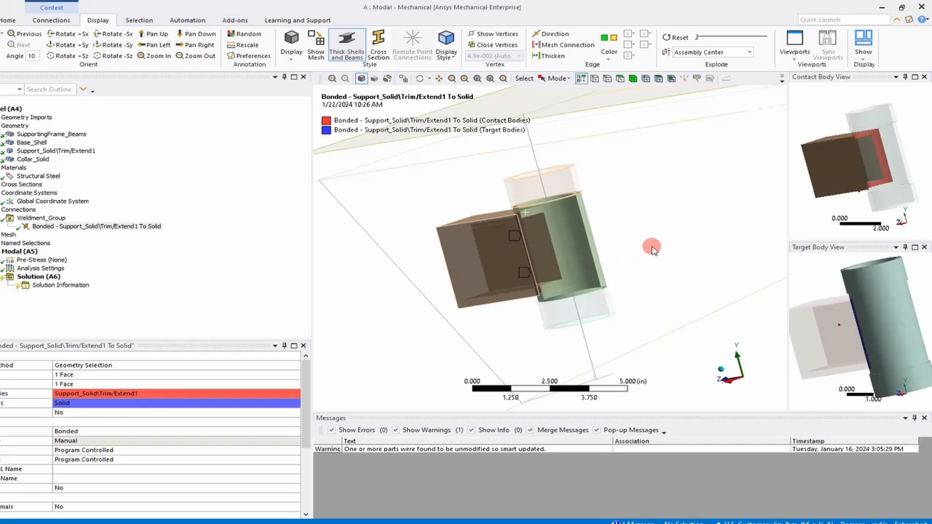
middle_drag(618, 232, 609, 230)
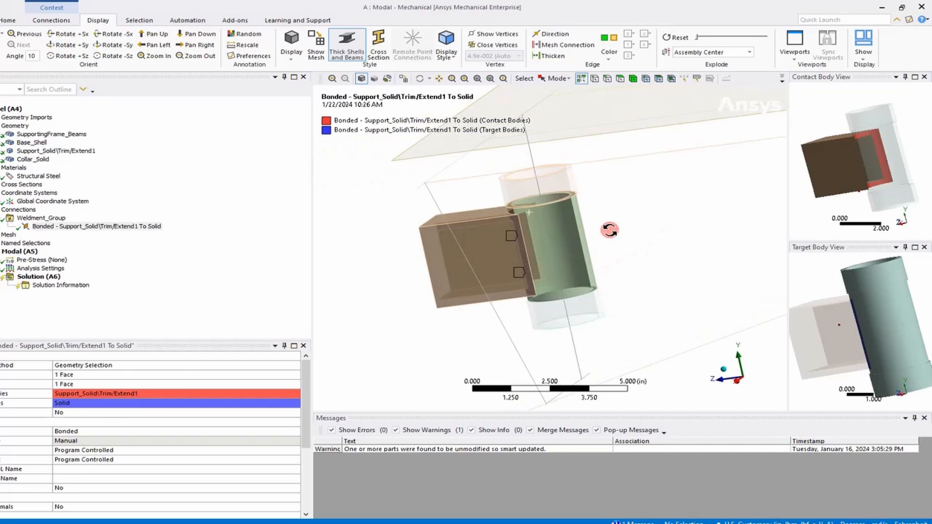
middle_drag(833, 310, 863, 305)
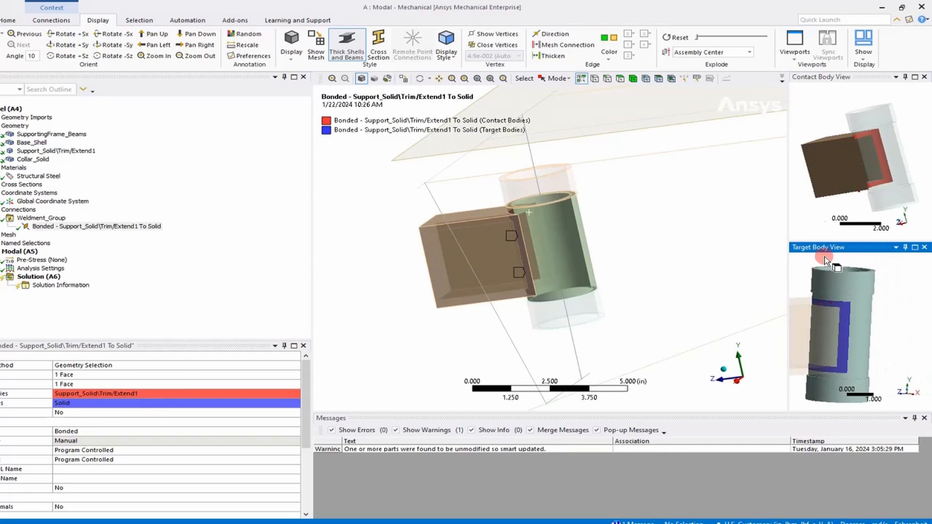
middle_drag(864, 174, 876, 201)
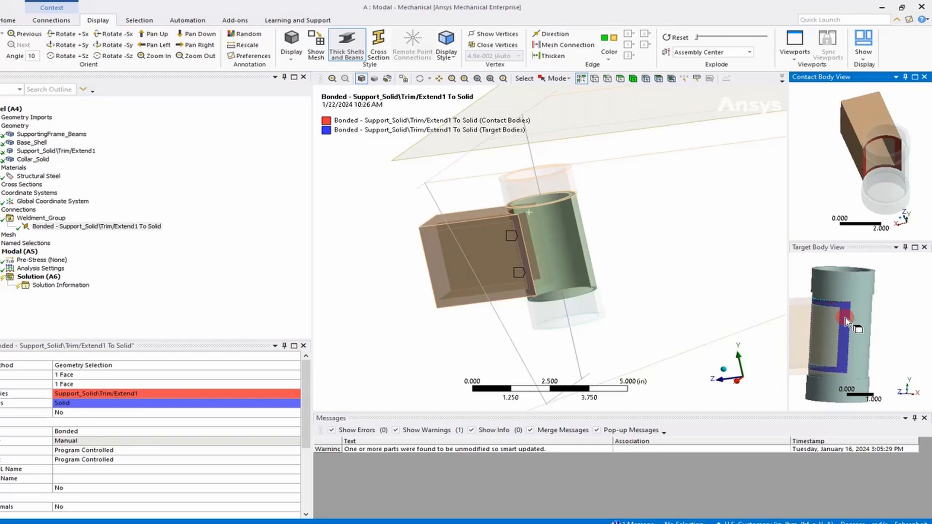
middle_drag(852, 323, 820, 318)
Set the bonded contact's formulation to MPC.
scroll(89, 435, down, 4)
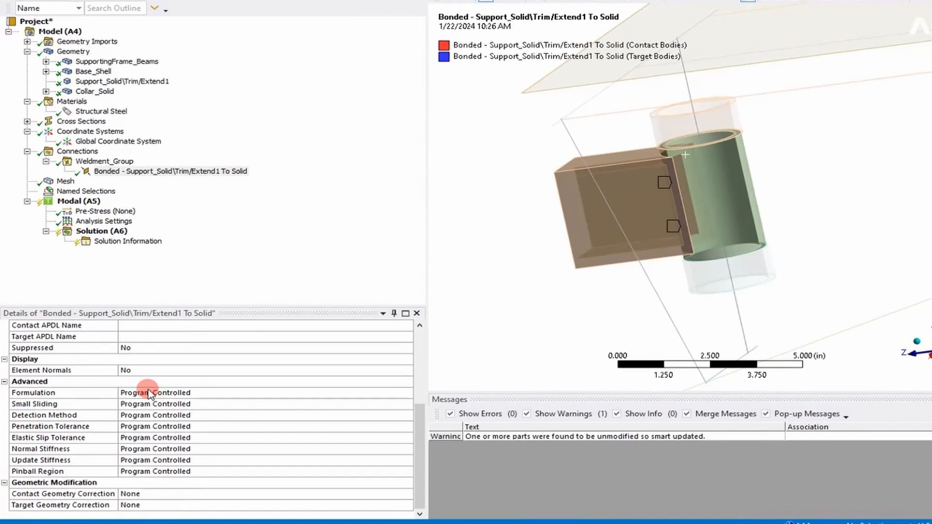
click(148, 393)
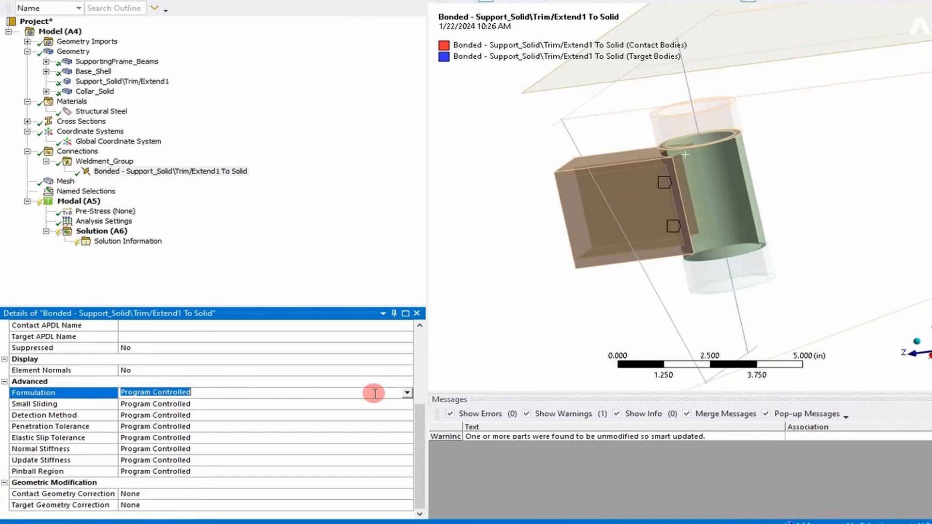
click(407, 393)
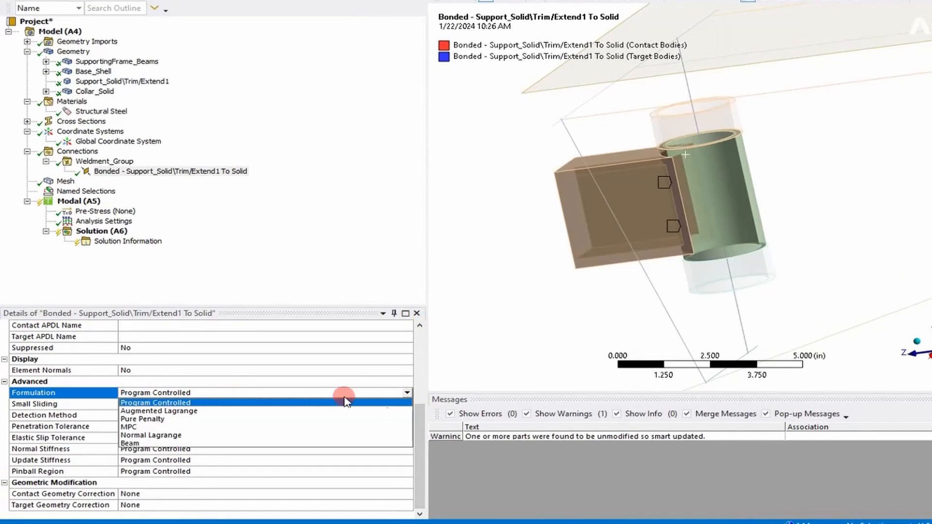
click(129, 427)
scroll(157, 436, down, 1)
scroll(157, 436, down, 1)
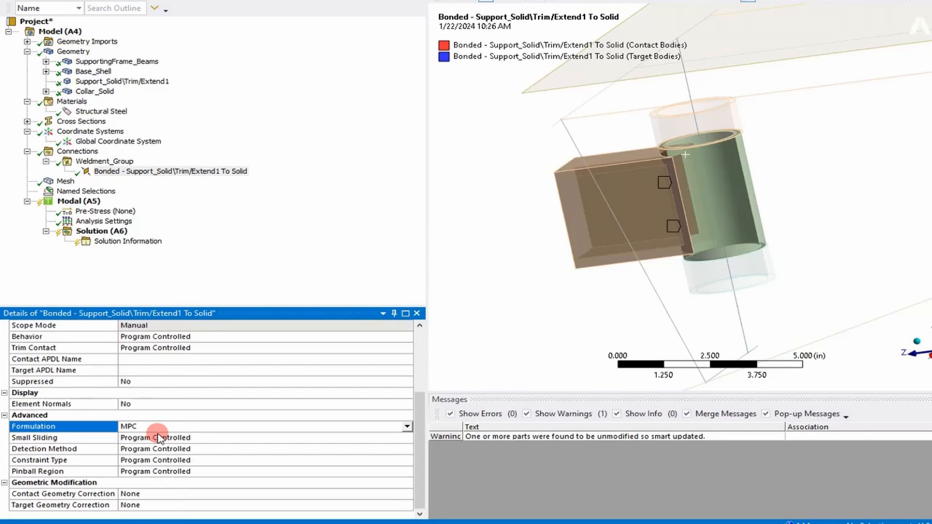
Define the support-to-collar contact's pinball region by radius, with a pinball radius of 0.25 in.
click(204, 460)
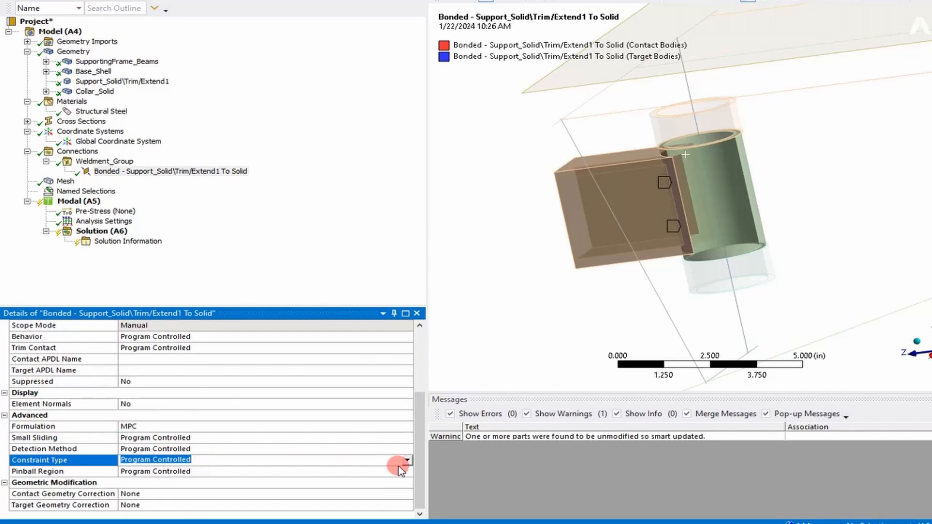
click(262, 473)
click(407, 471)
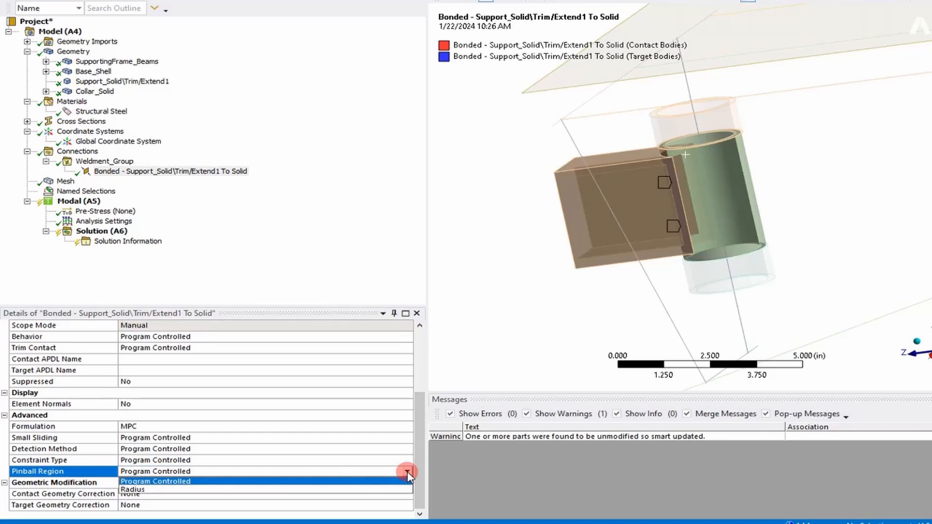
click(178, 491)
scroll(161, 485, down, 2)
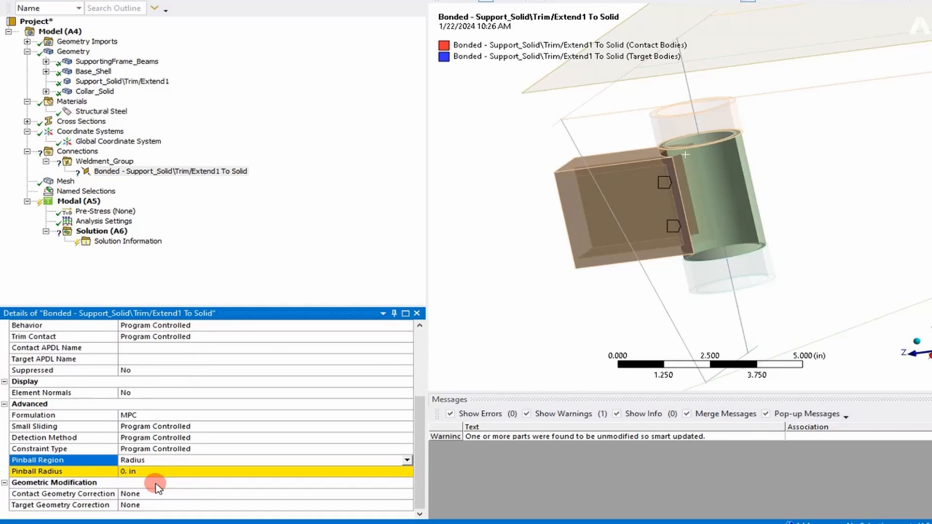
click(147, 472)
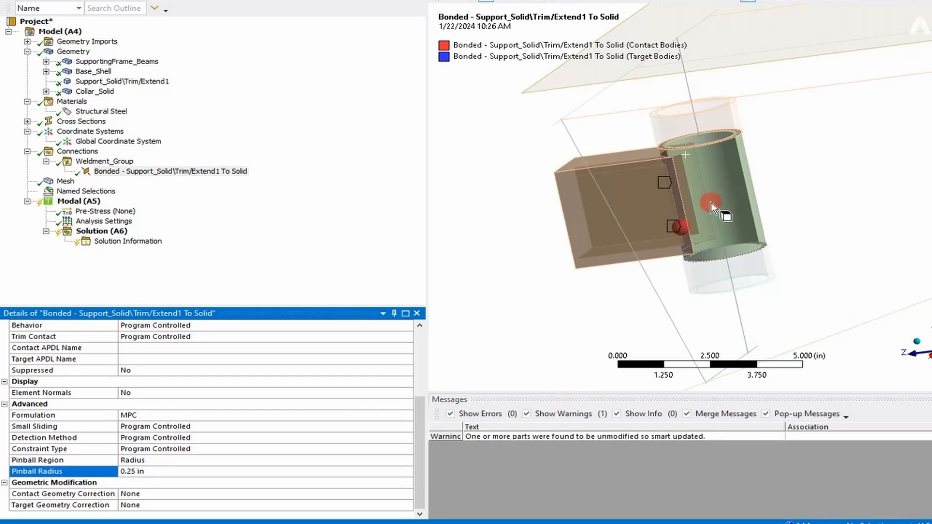
middle_drag(714, 208, 573, 241)
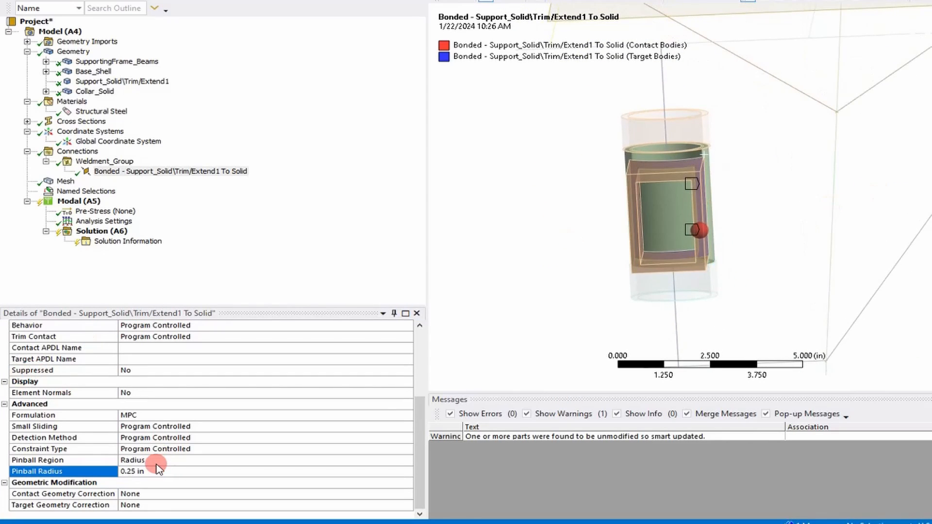
Set the support-to-collar contact's constraint type to Distributed, Anywhere Inside Pinball.
click(142, 449)
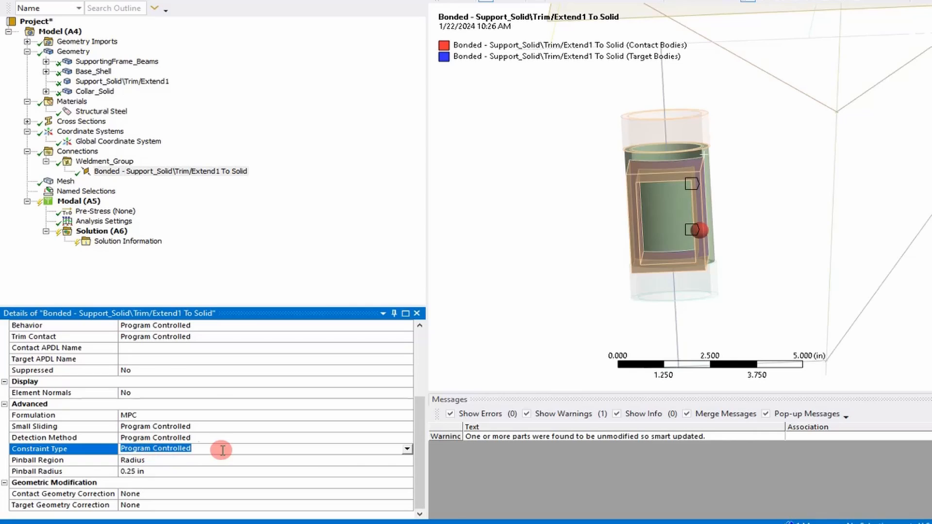
click(407, 448)
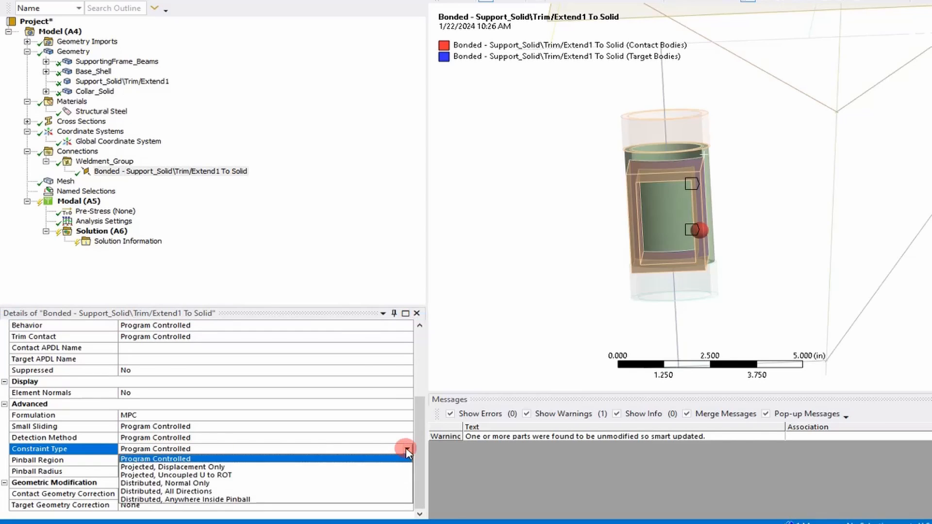
click(202, 500)
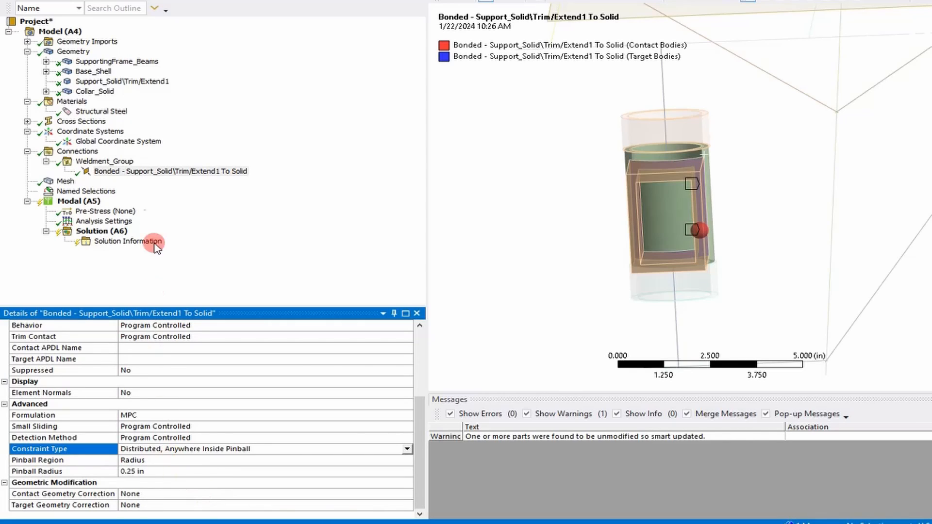
Solve the modal analysis with the bonded support-to-collar contact.
click(83, 201)
right_click(83, 201)
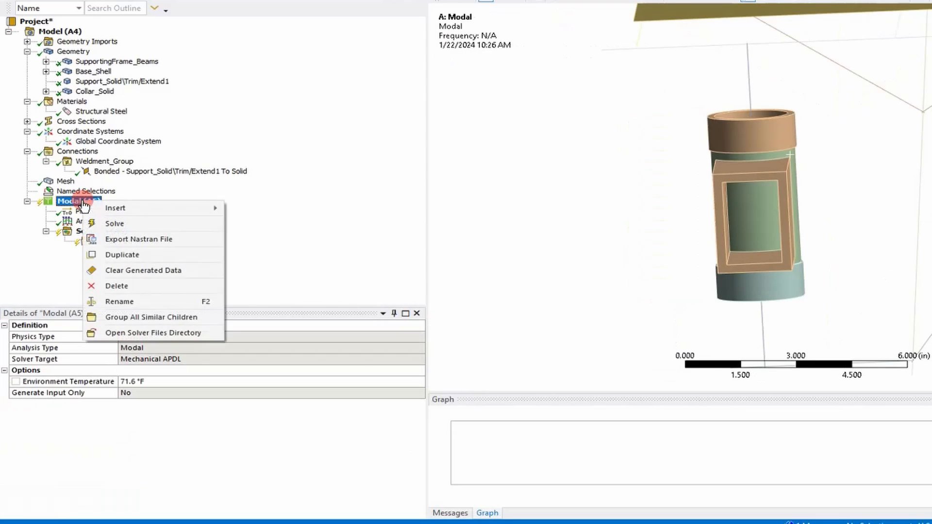
click(124, 222)
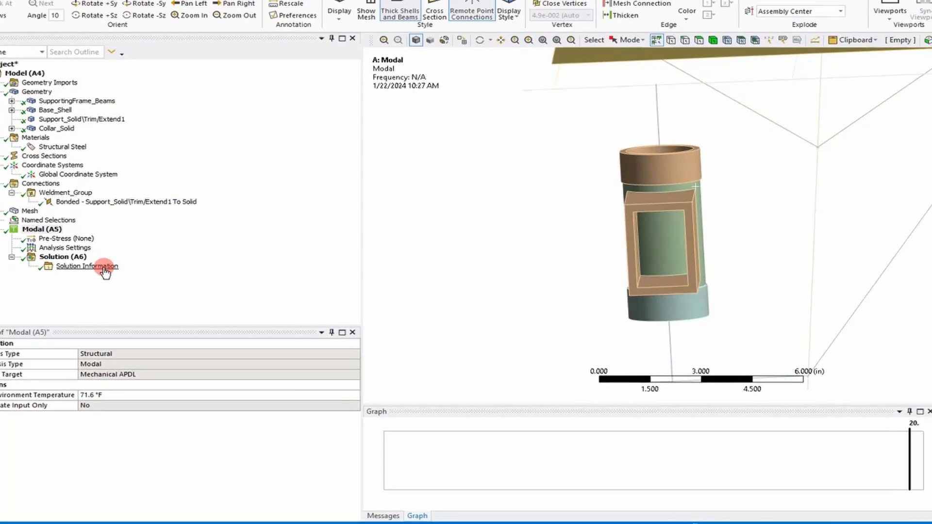
Display the solution information graphically and examine the constraint equations where the support meets the collar.
click(103, 267)
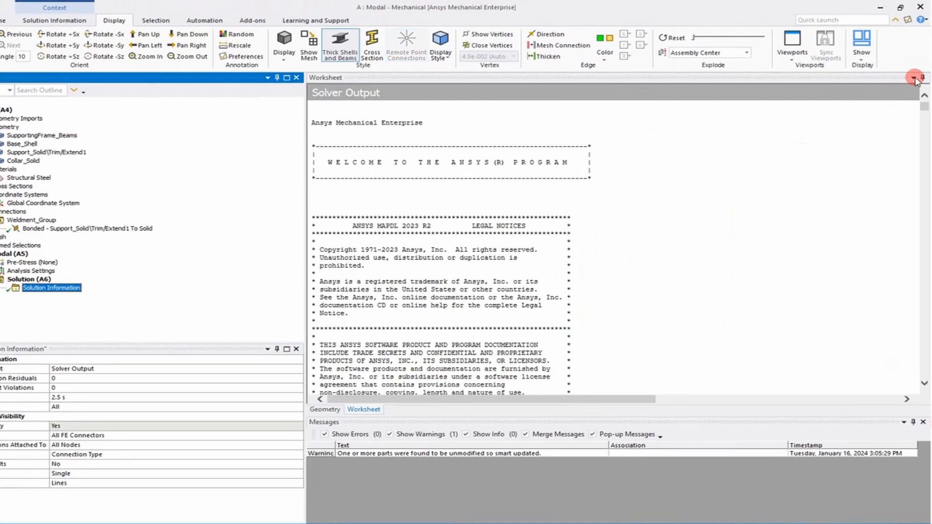
click(913, 79)
click(900, 100)
scroll(602, 252, down, 2)
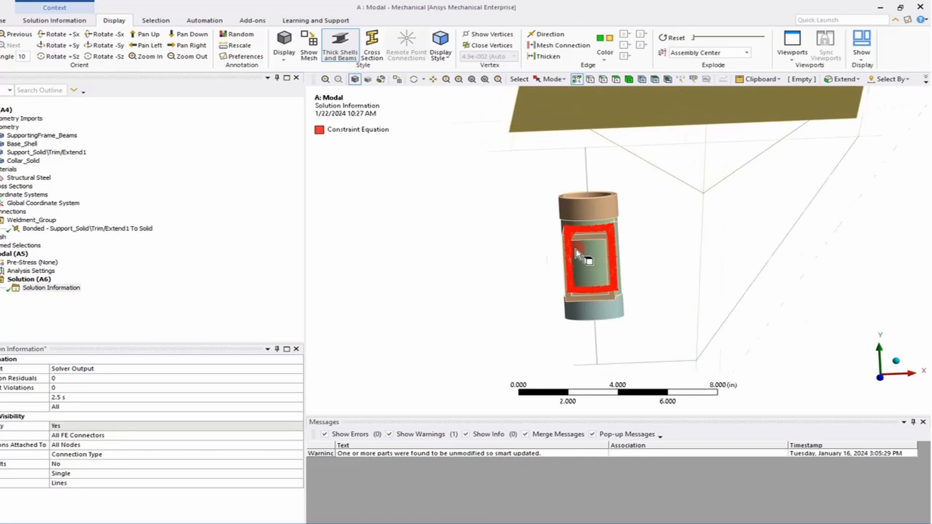
scroll(585, 255, up, 5)
ctrl+middle_drag(559, 279, 670, 182)
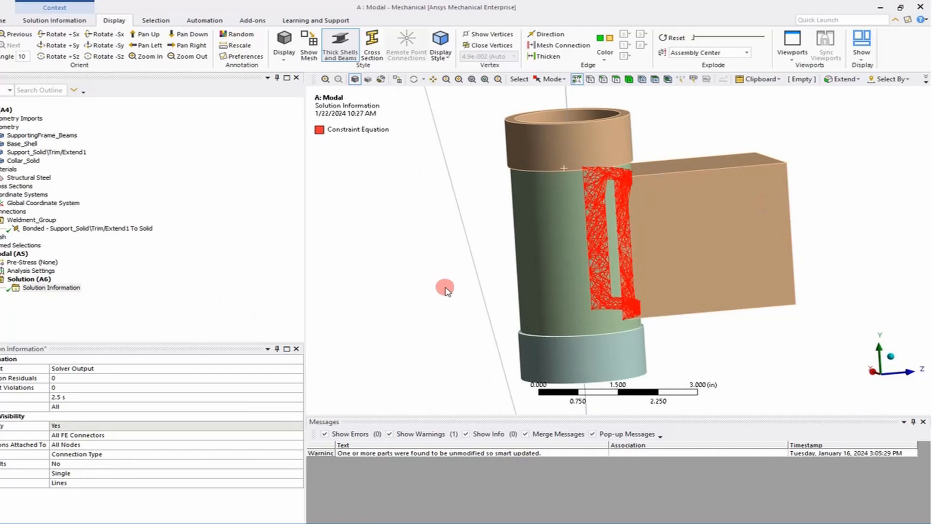
scroll(447, 290, up, 2)
scroll(448, 290, down, 5)
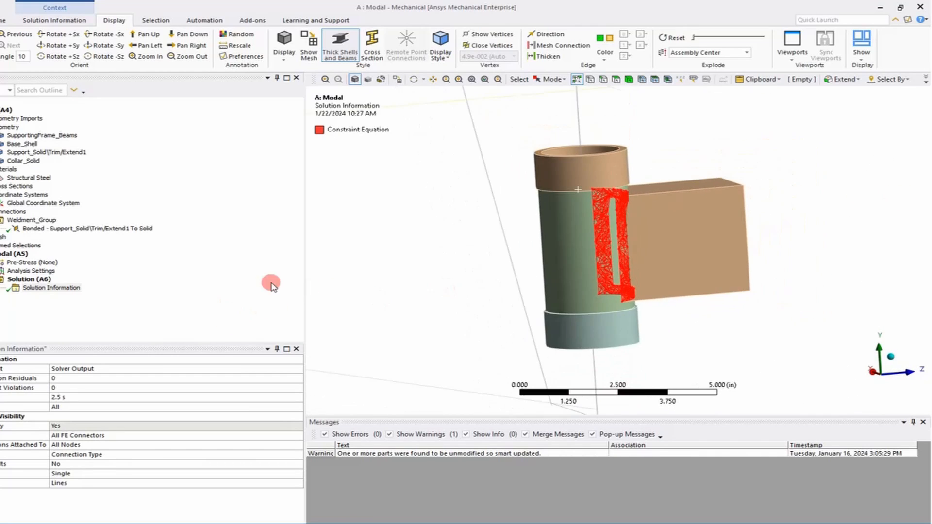
Insert a second connection group under Connections and add a manual contact region to it.
right_click(12, 212)
mouse_move(93, 220)
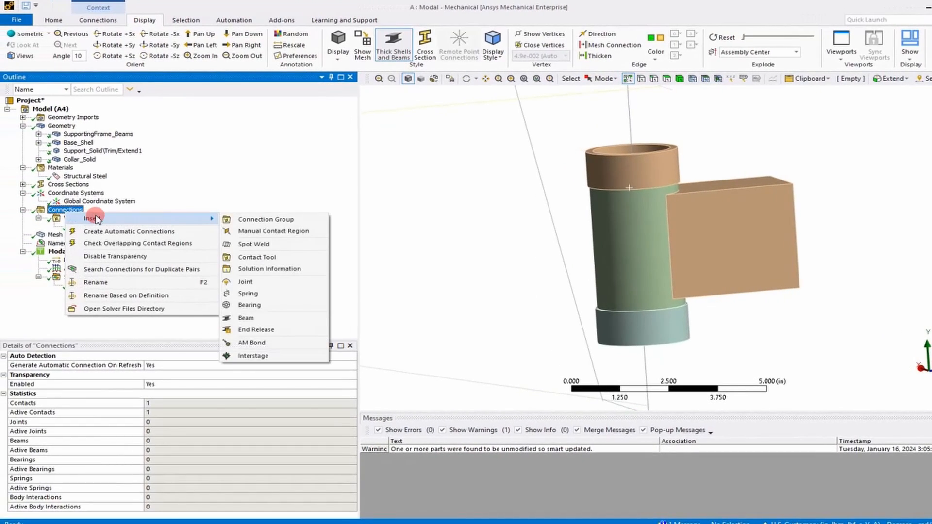
click(251, 224)
right_click(97, 237)
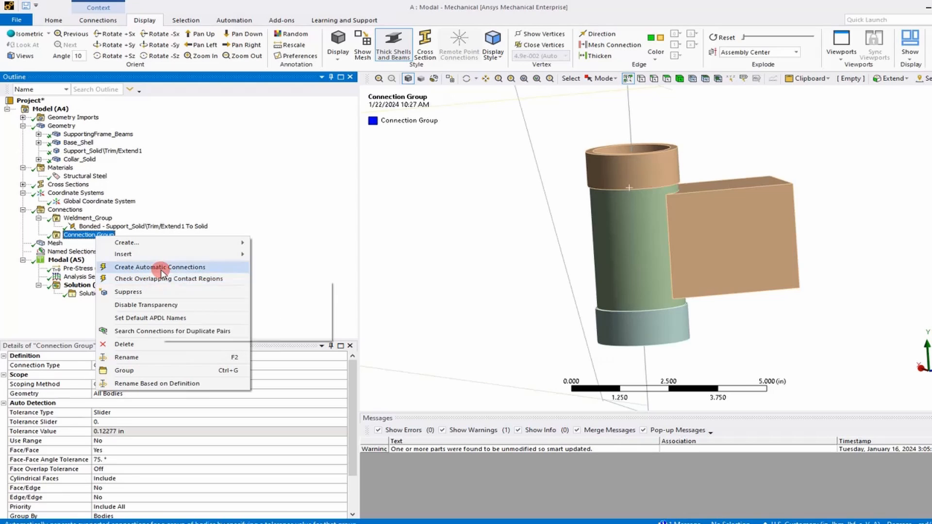
mouse_move(141, 254)
click(312, 264)
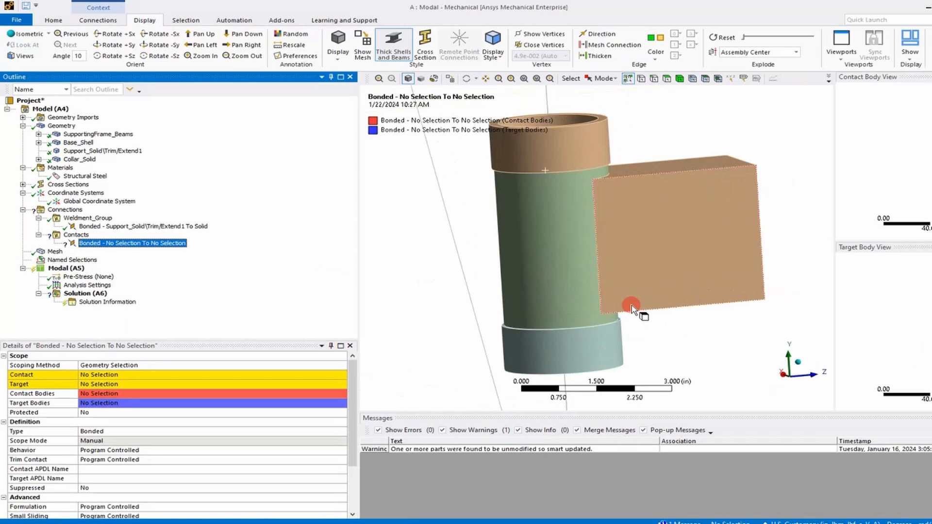
Assign the four outer edges of the base plate's shell as the new bonded region's target.
middle_drag(631, 306, 508, 262)
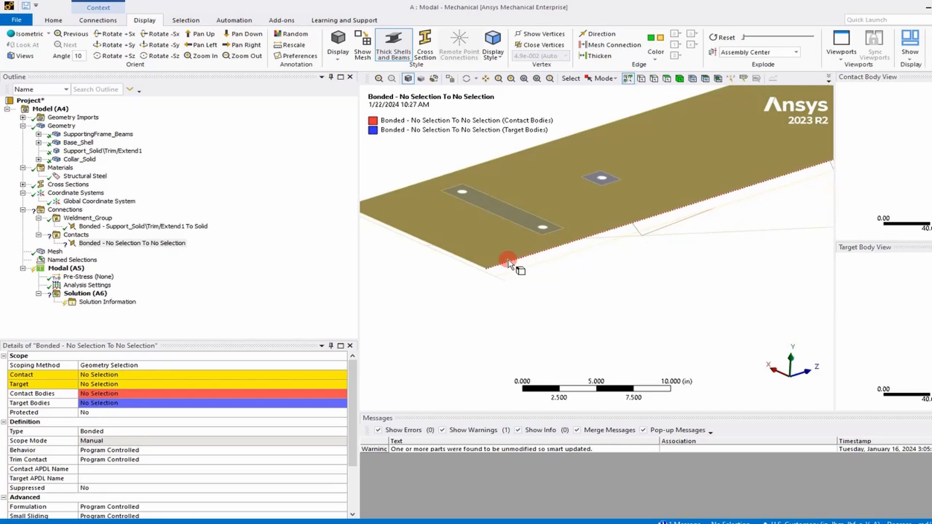
click(102, 384)
click(447, 253)
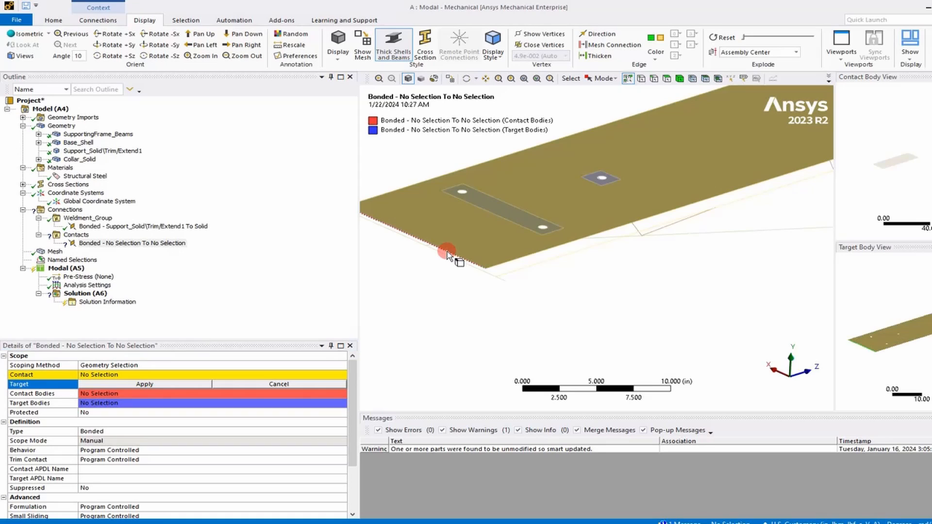
ctrl+click(514, 259)
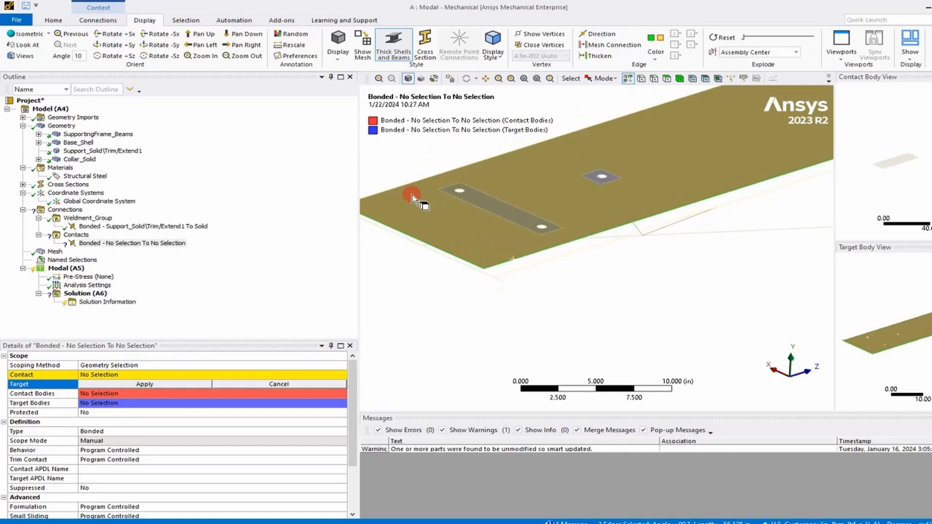
scroll(456, 266, up, 2)
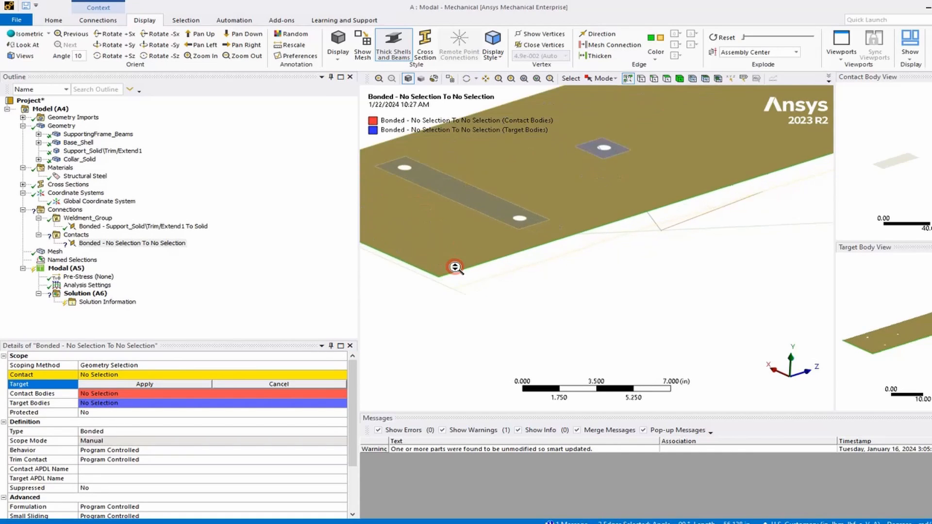
scroll(485, 265, down, 4)
ctrl+middle_drag(613, 227, 520, 312)
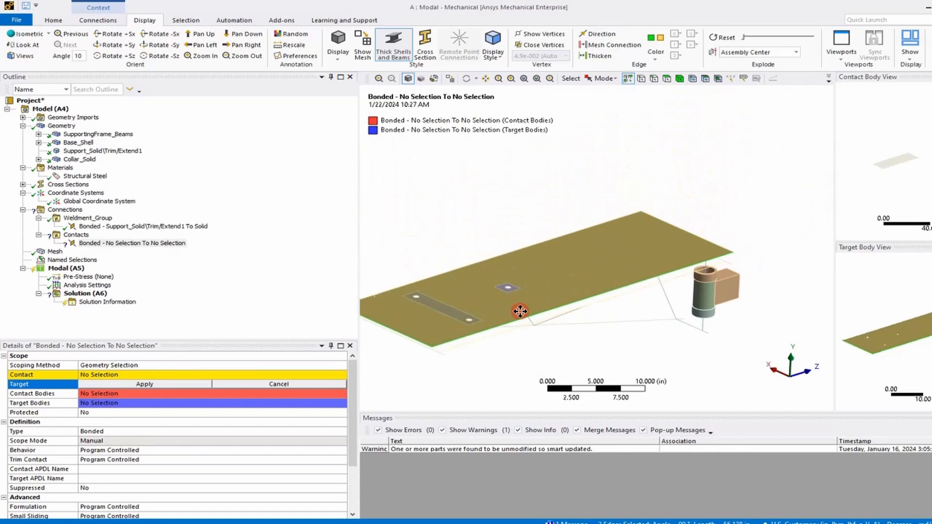
ctrl+click(677, 230)
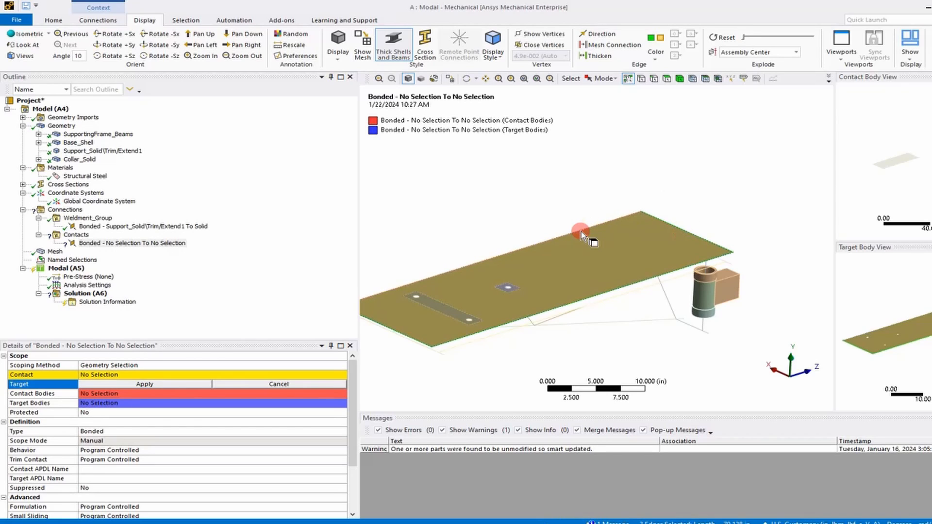
middle_drag(581, 235, 502, 255)
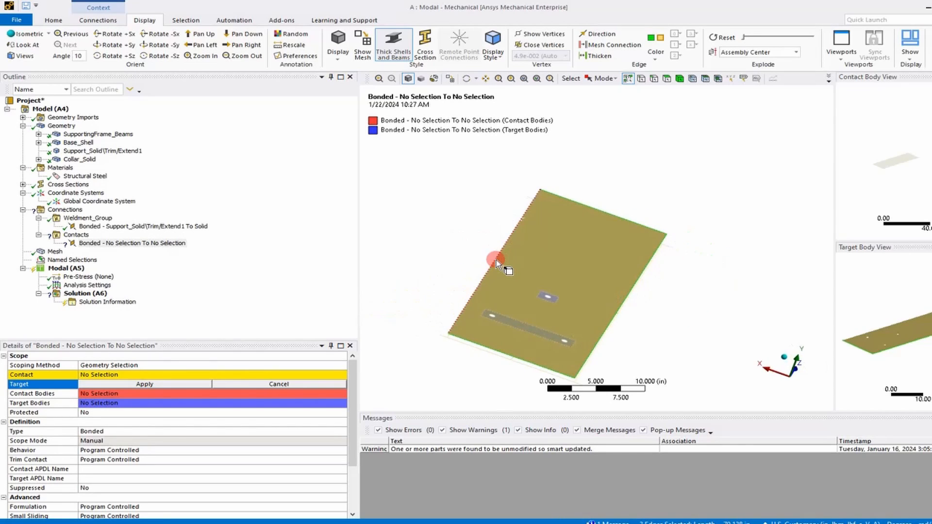
ctrl+click(496, 260)
click(162, 385)
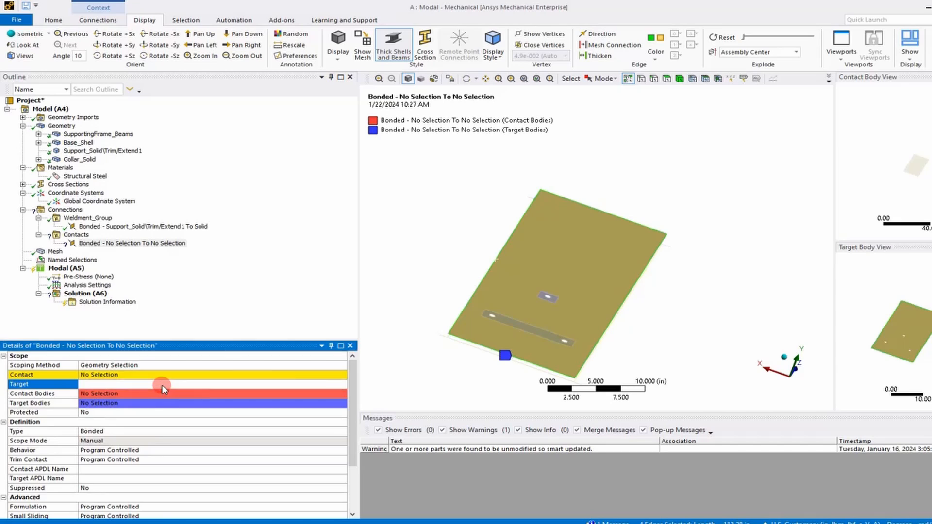
Assign all the supporting frame's perimeter beam edges beneath the base plate's outline as the new bonded region's contact side.
click(99, 377)
middle_drag(668, 305, 709, 233)
scroll(448, 305, up, 5)
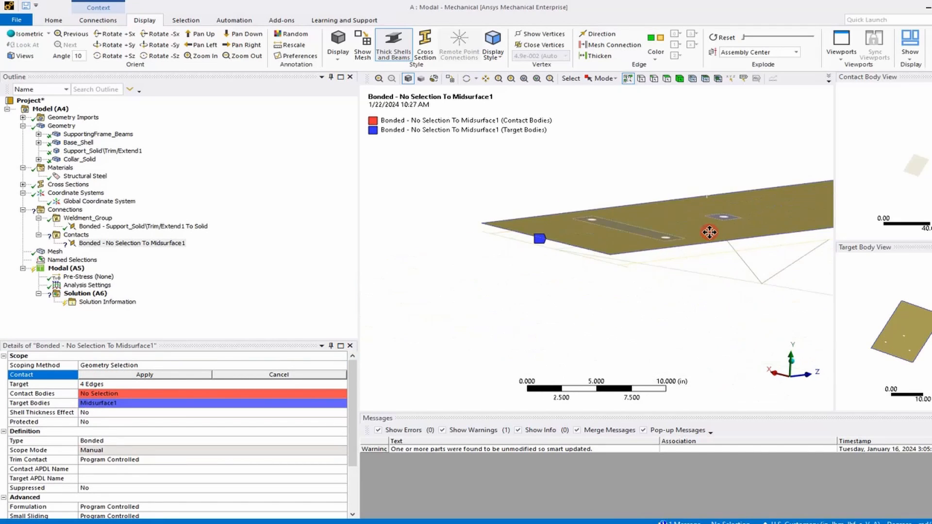
scroll(646, 270, up, 2)
click(647, 270)
ctrl+click(608, 265)
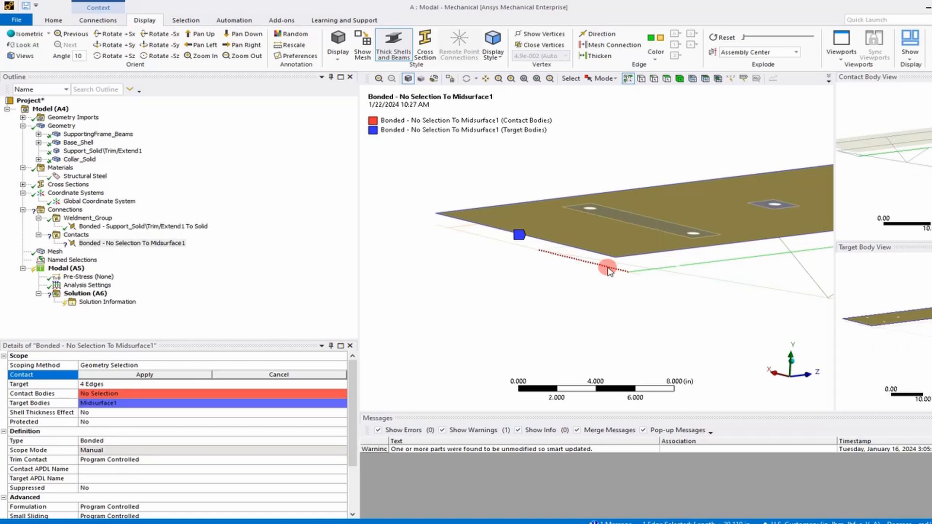
ctrl+click(469, 230)
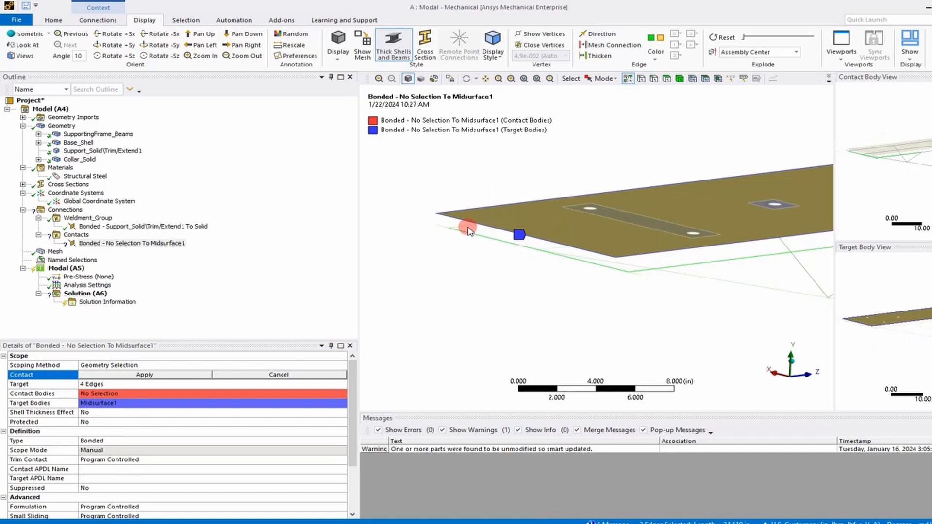
middle_drag(465, 228, 539, 242)
ctrl+click(533, 245)
middle_drag(648, 240, 471, 289)
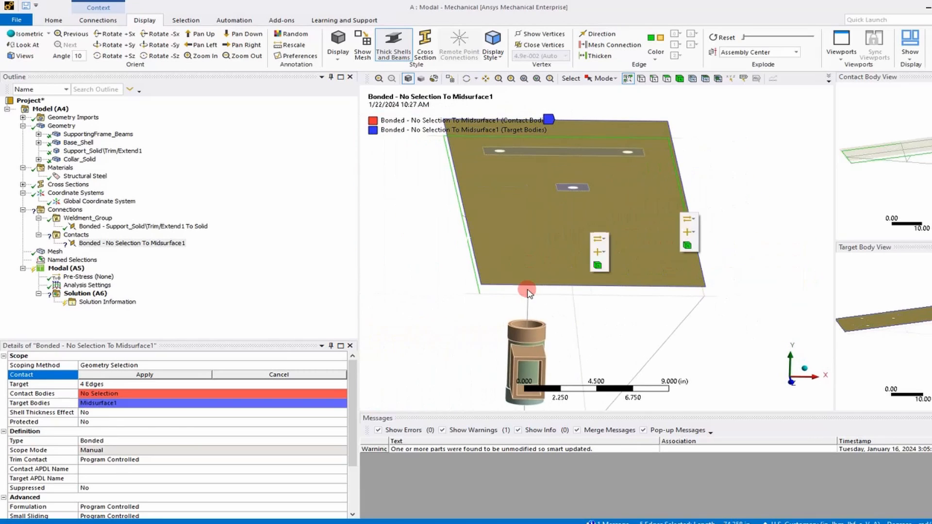
ctrl+click(506, 295)
ctrl+click(594, 295)
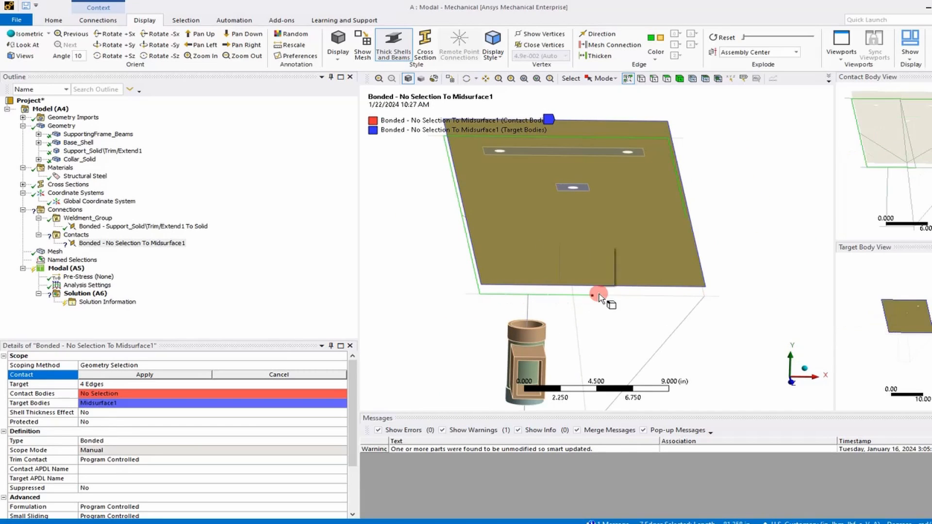
middle_drag(618, 298, 564, 311)
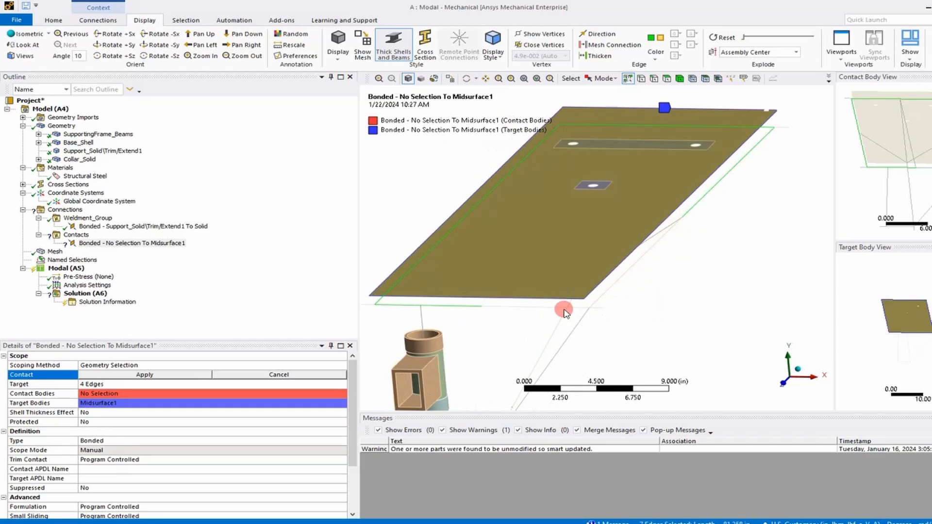
ctrl+click(556, 308)
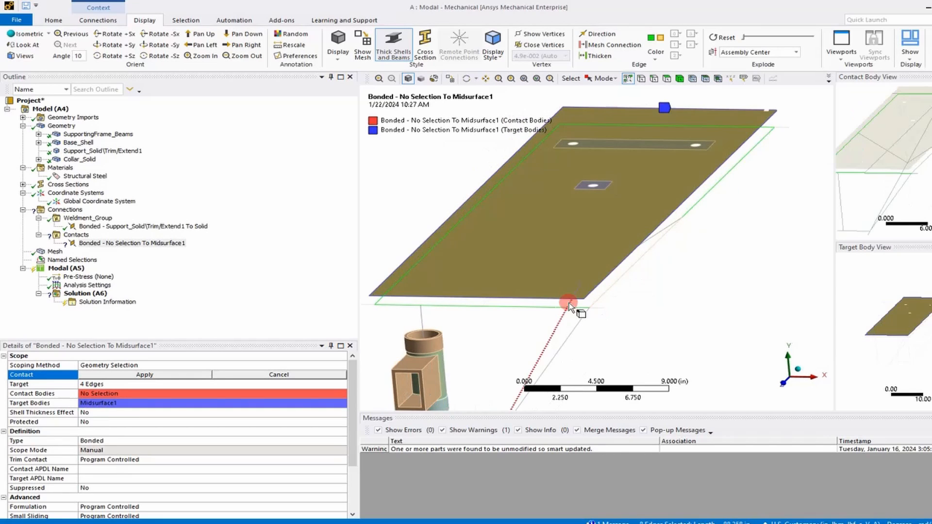
ctrl+click(609, 292)
middle_drag(645, 270, 774, 271)
click(195, 375)
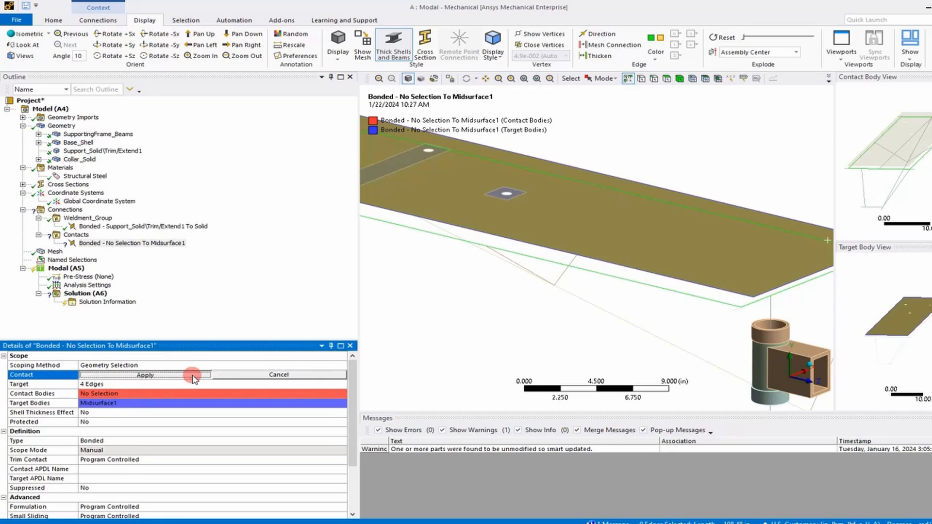
Set the formulation of the bonded contact between the frame's perimeter beams and the base plate shell to MPC.
scroll(112, 409, down, 2)
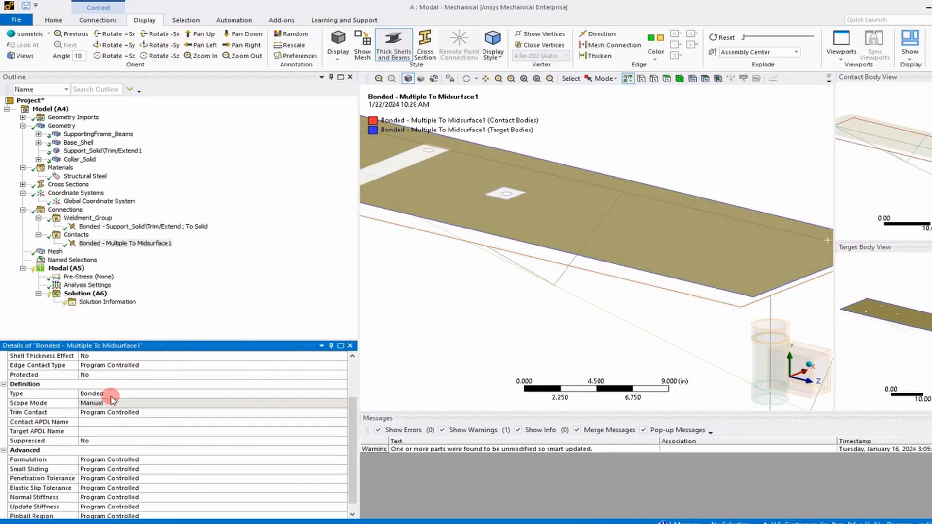
scroll(97, 394, down, 1)
click(107, 450)
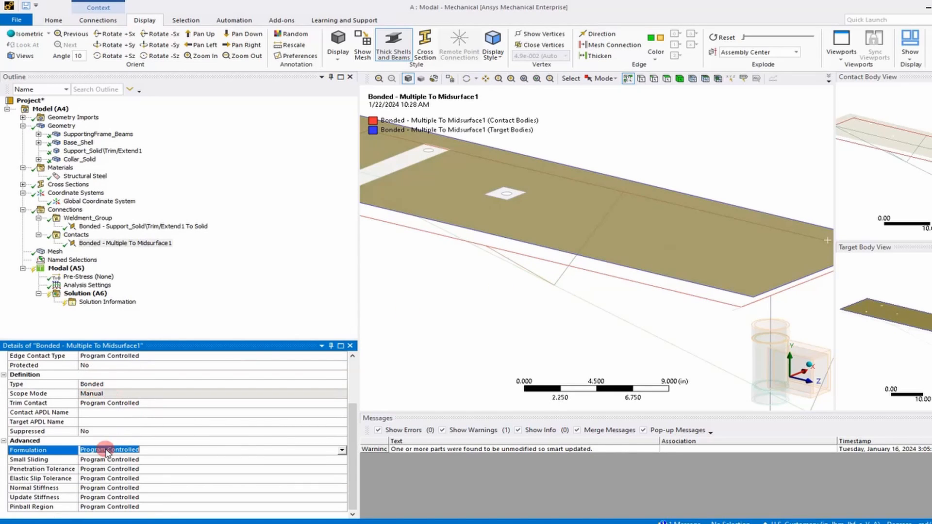
click(341, 452)
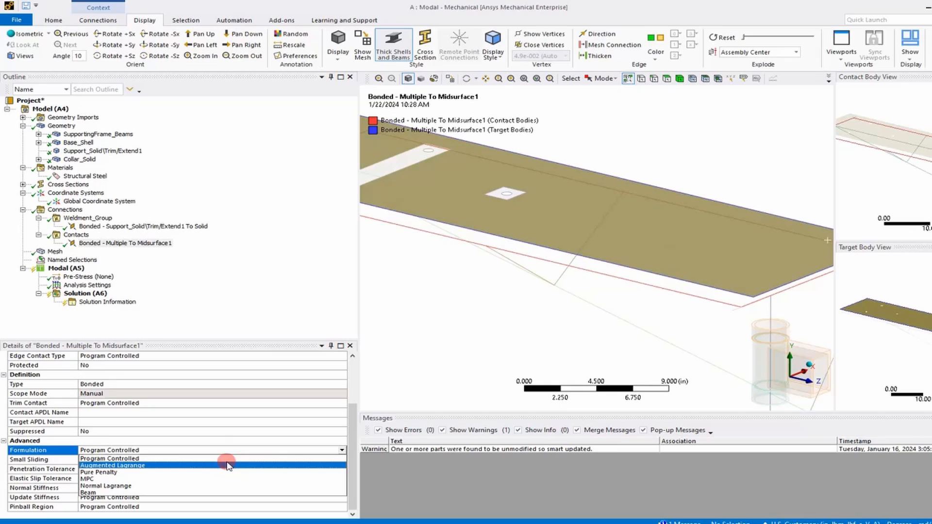
click(104, 489)
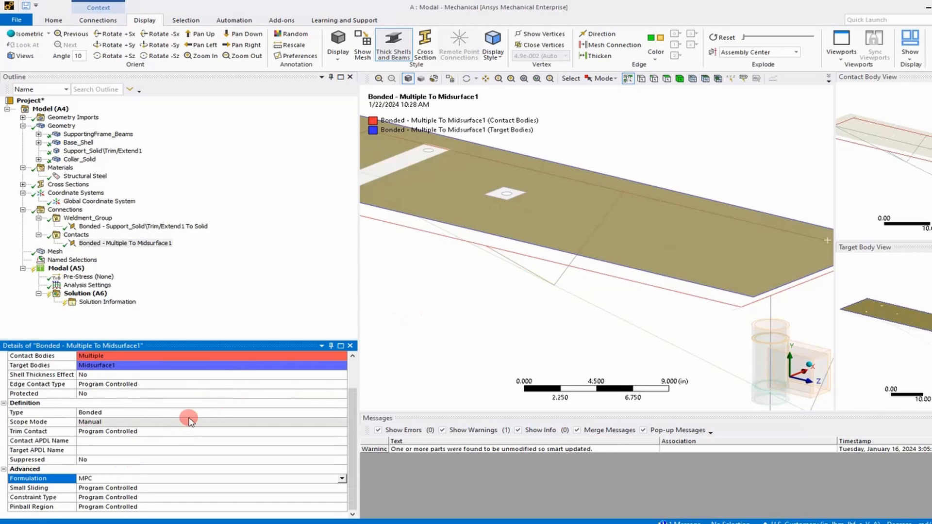
scroll(591, 318, down, 3)
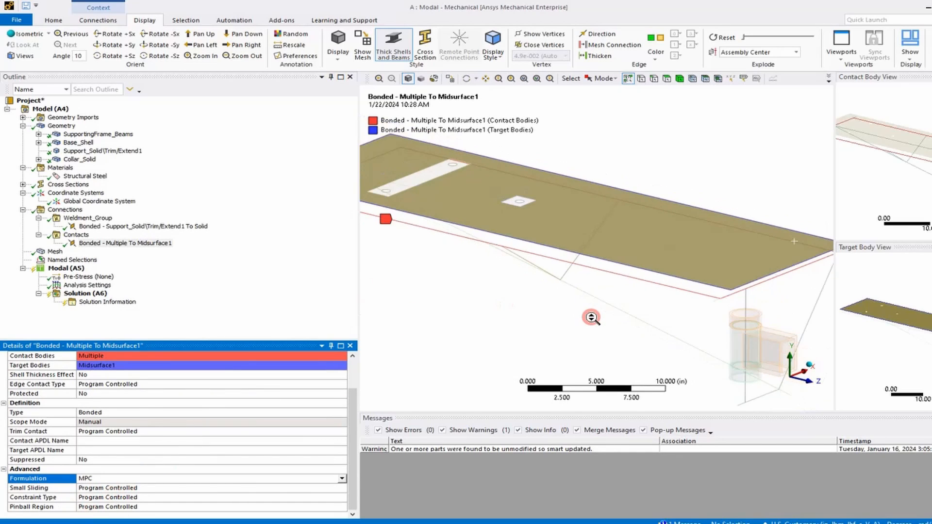
ctrl+middle_drag(568, 312, 602, 328)
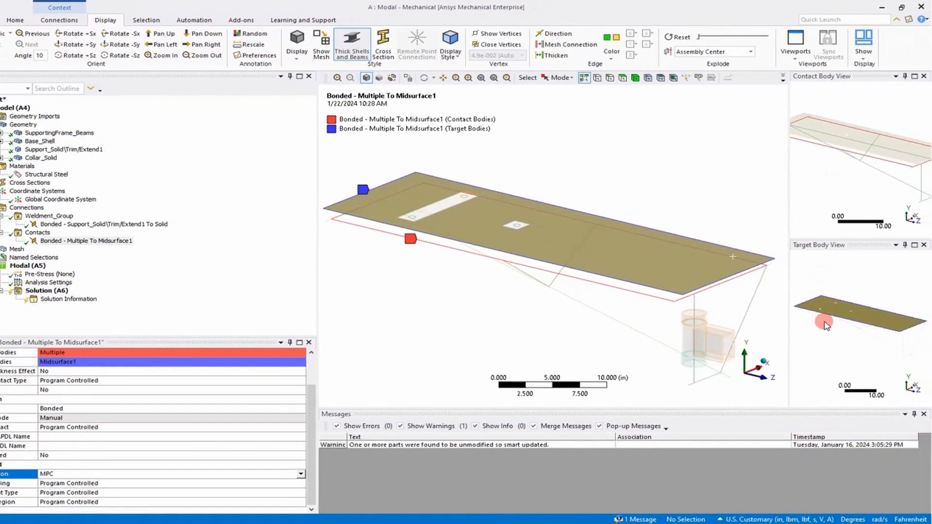
scroll(866, 186, down, 2)
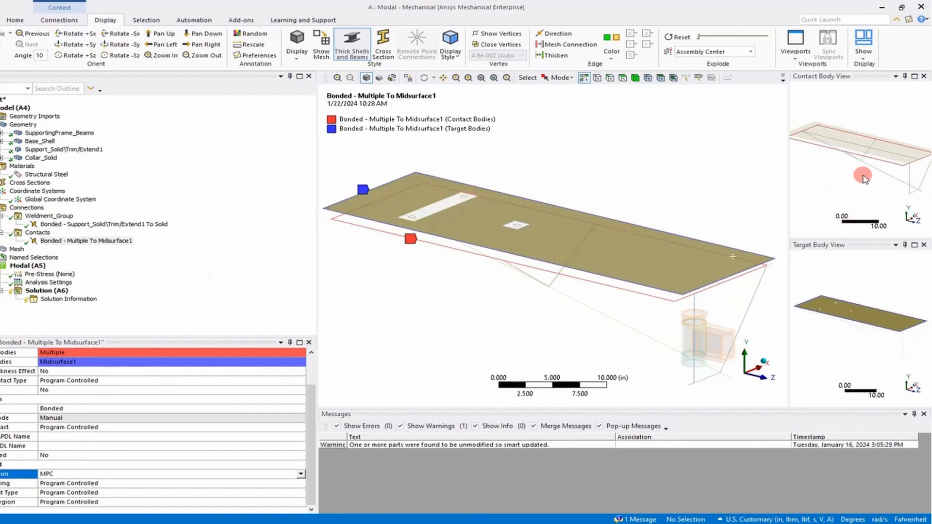
Add another manual contact region to the Contacts group.
click(37, 232)
right_click(37, 234)
mouse_move(63, 253)
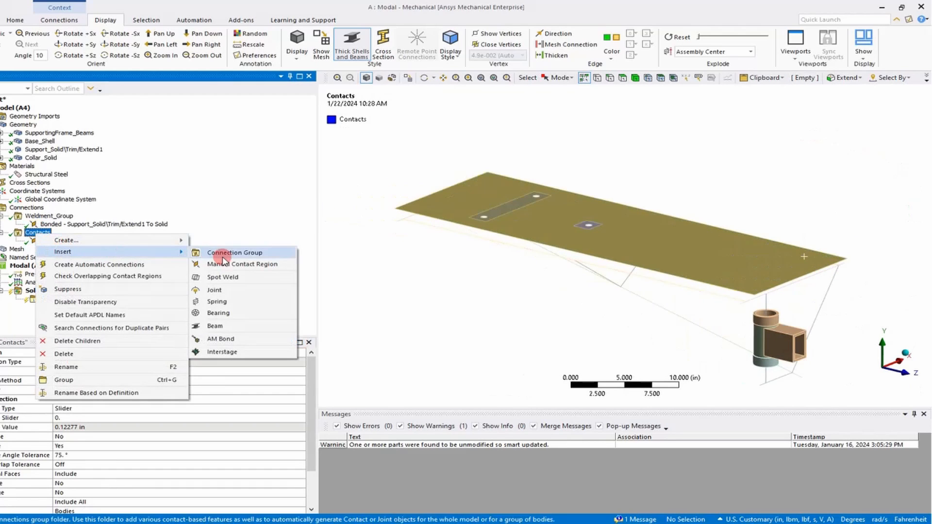
click(240, 264)
Scope the new bonded region's contact to the collar's upper ring inner face and its target to the vertical beam edge inside that ring.
scroll(687, 334, up, 5)
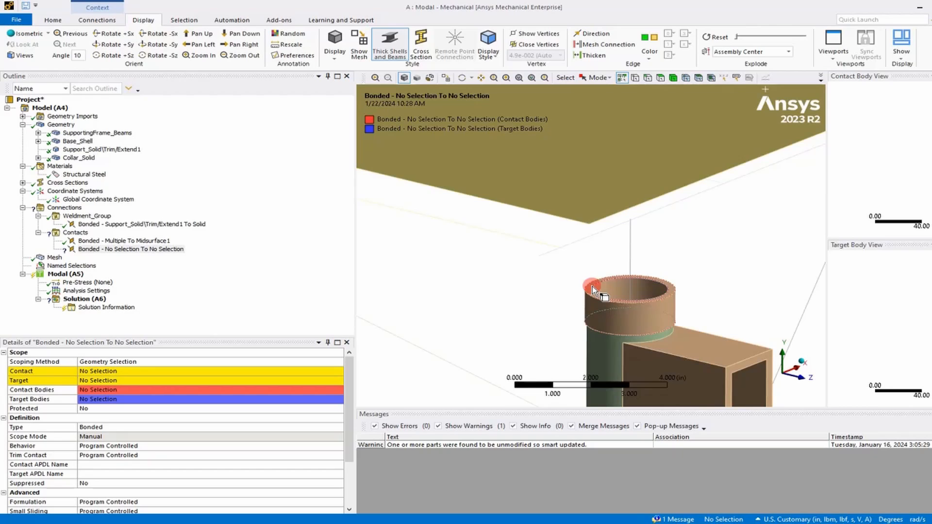
scroll(594, 289, up, 1)
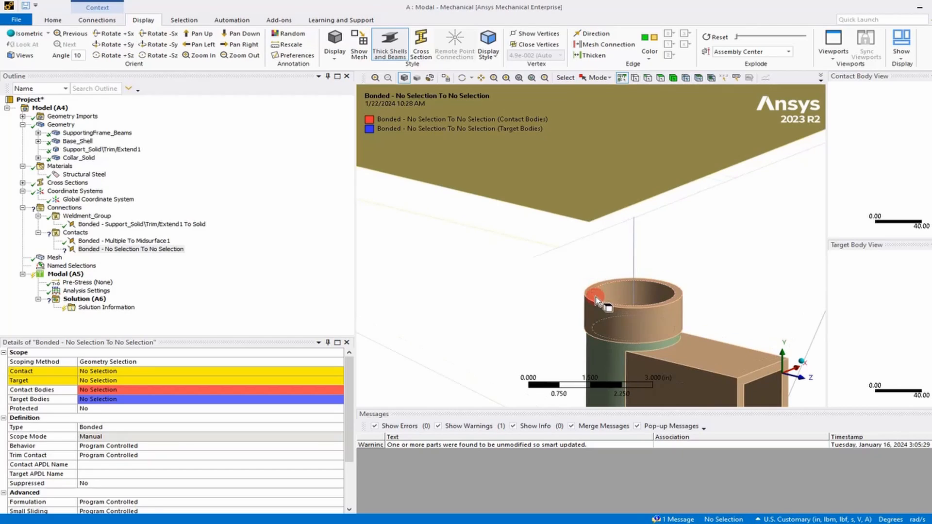
click(102, 372)
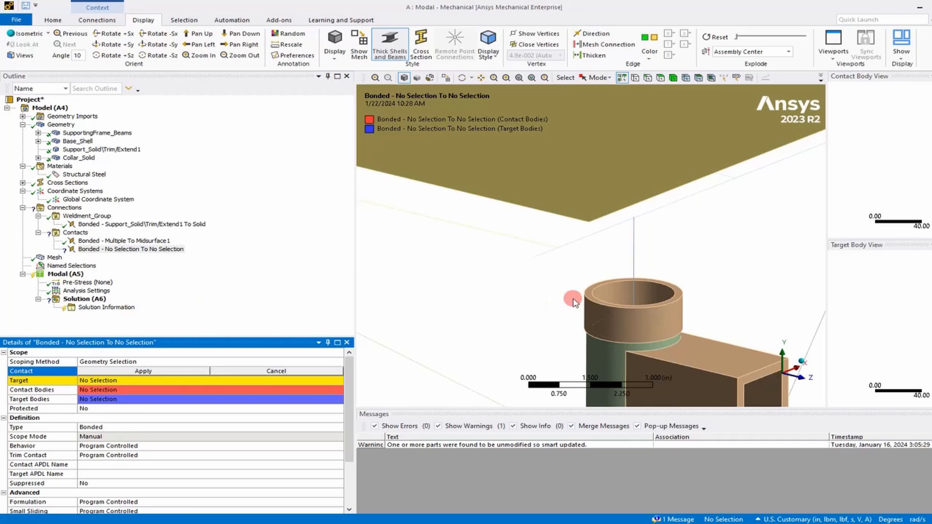
click(623, 290)
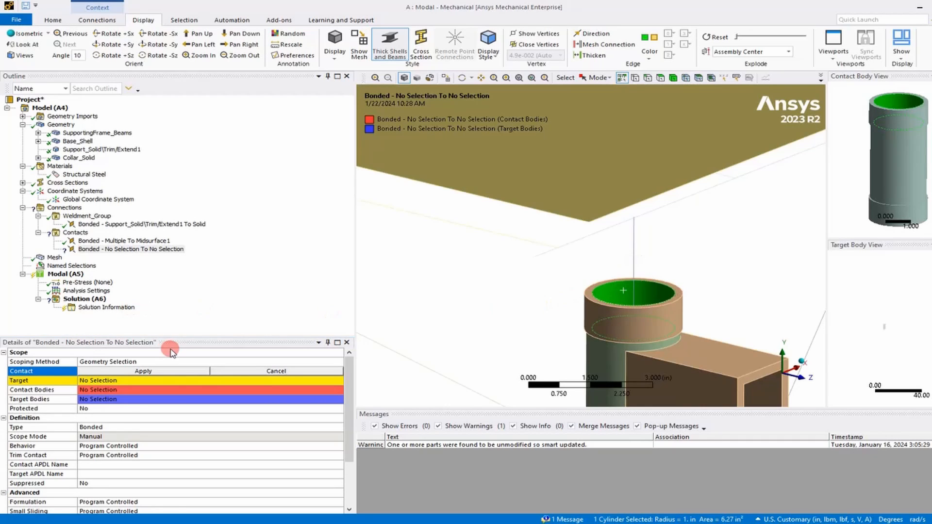
click(145, 371)
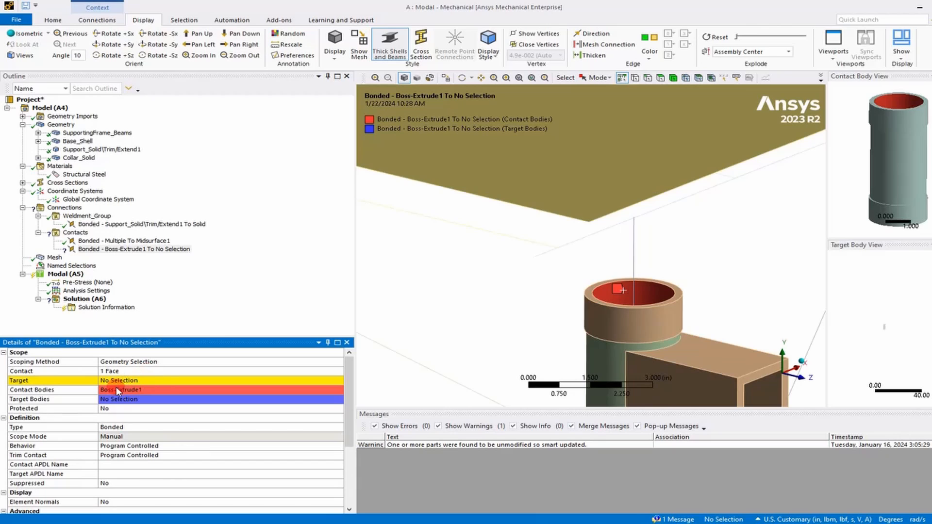
click(131, 383)
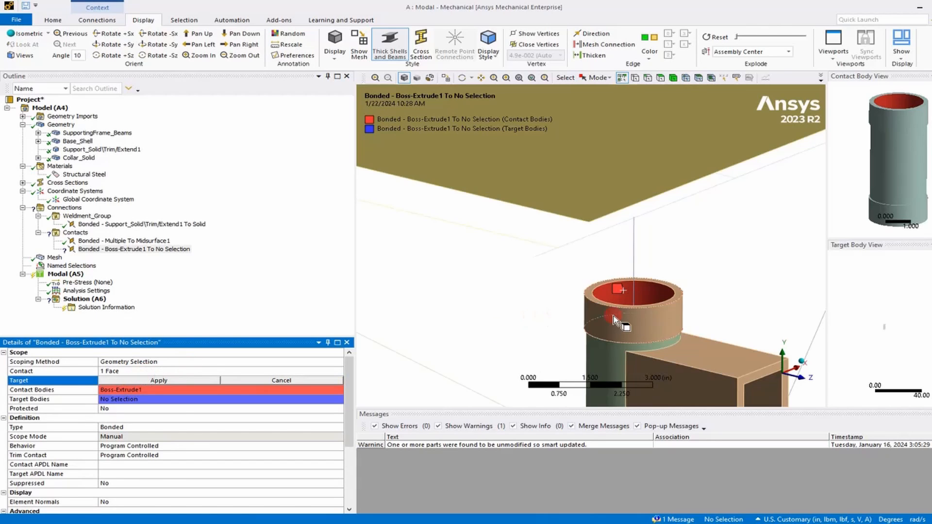
click(634, 297)
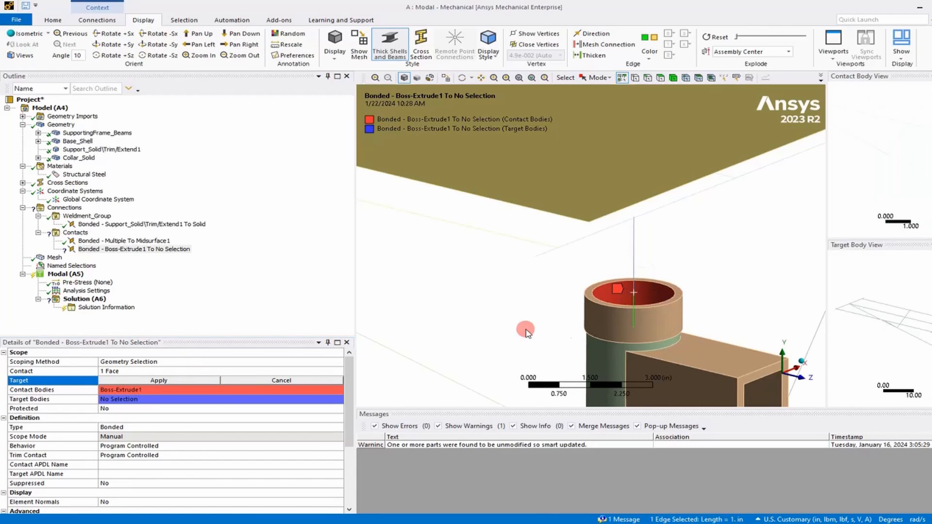
click(141, 382)
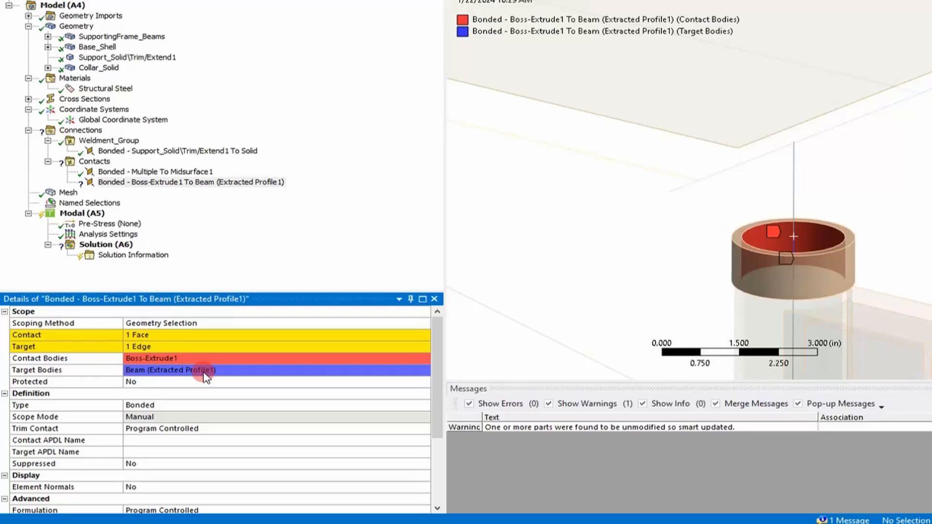
Set the formulation of the bonded contact between the collar's upper ring and the beam to MPC.
scroll(207, 378, down, 3)
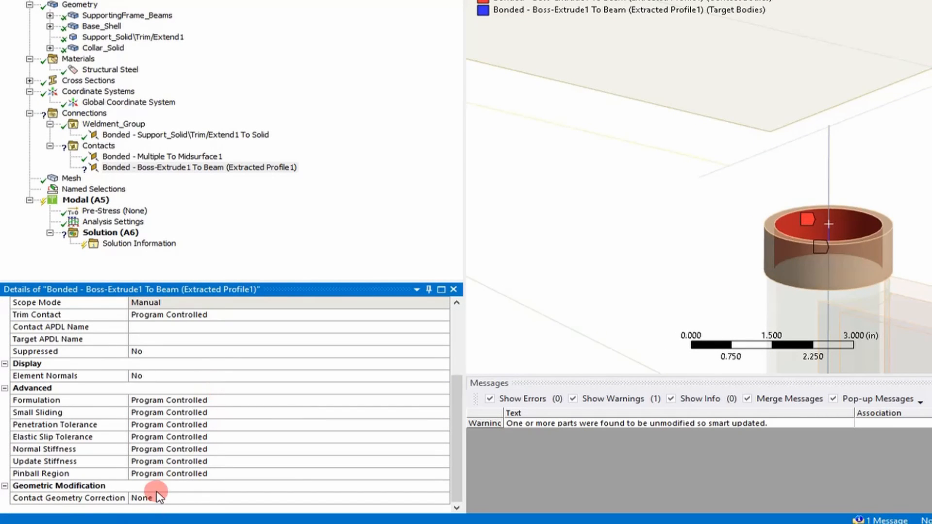
click(202, 406)
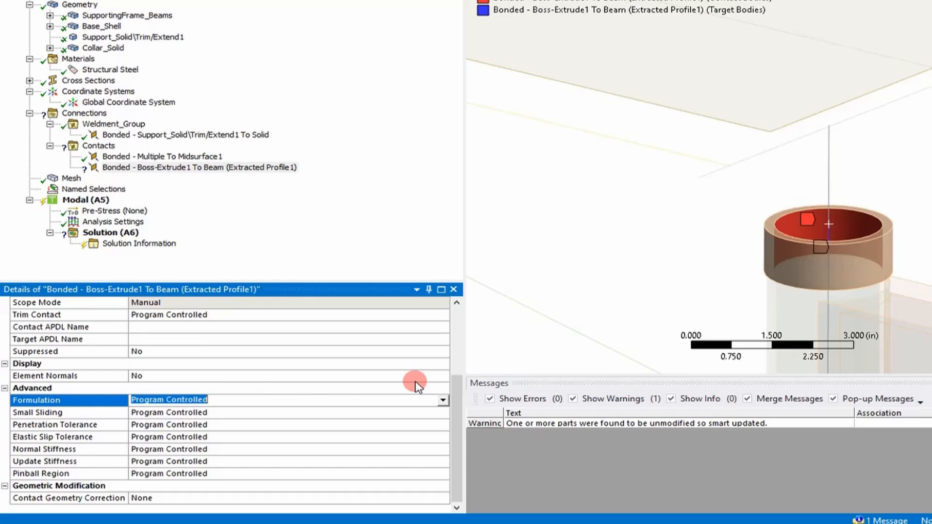
click(442, 400)
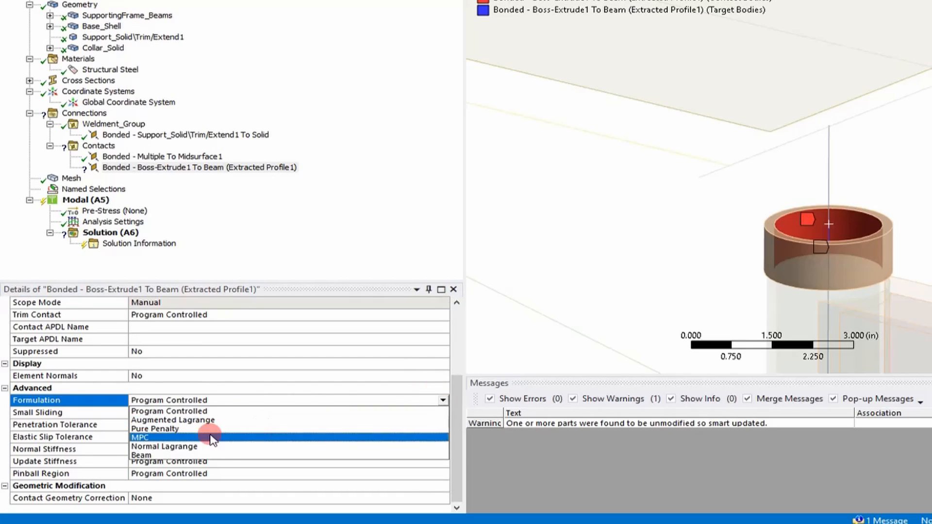
click(156, 438)
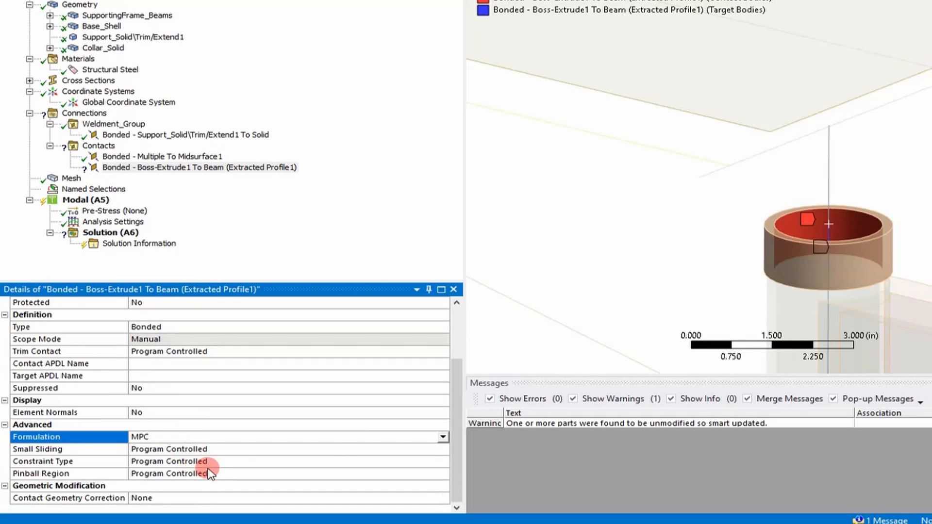
Define the ring-to-beam contact's pinball region by radius and set the pinball radius to 1.25 in.
click(239, 474)
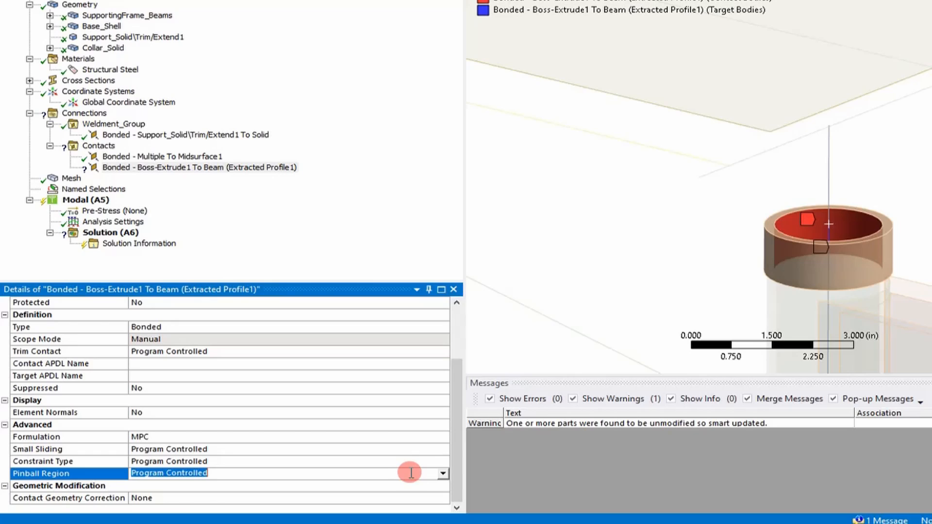
click(442, 474)
click(153, 491)
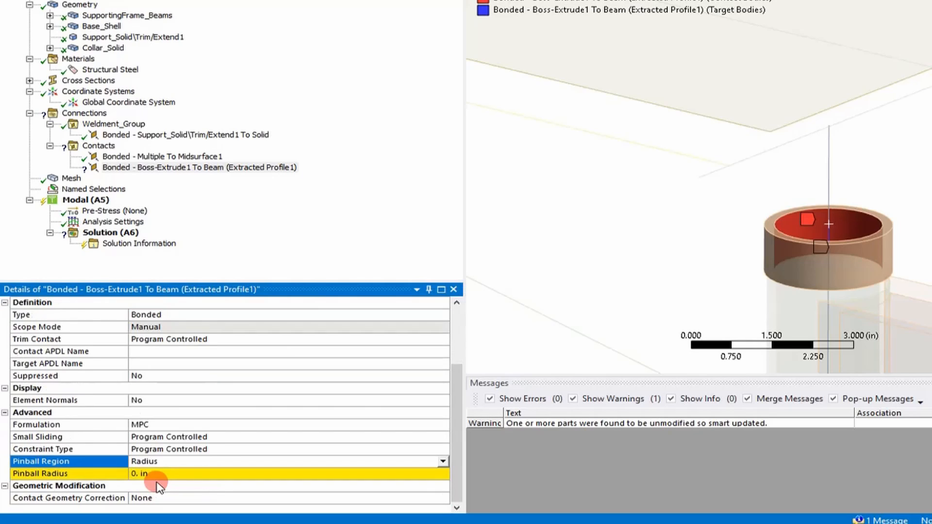
click(166, 469)
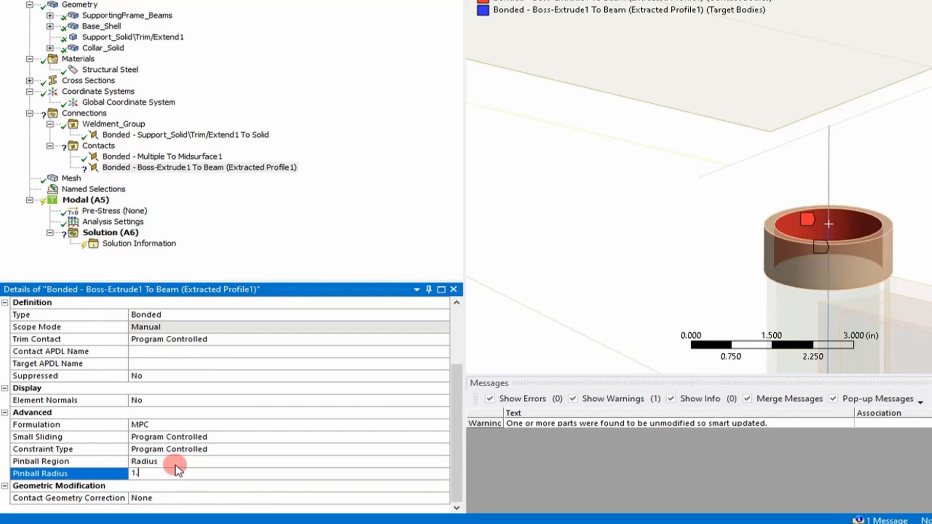
text(1.25)
key(Return)
middle_drag(719, 271, 807, 161)
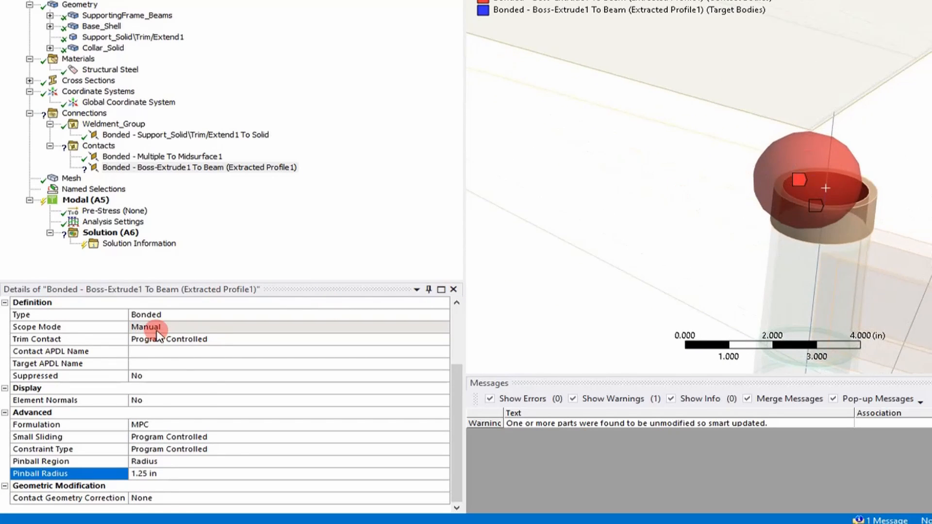
Set the ring-to-beam contact's constraint type to Distributed, Anywhere Inside Pinball.
click(160, 454)
click(442, 449)
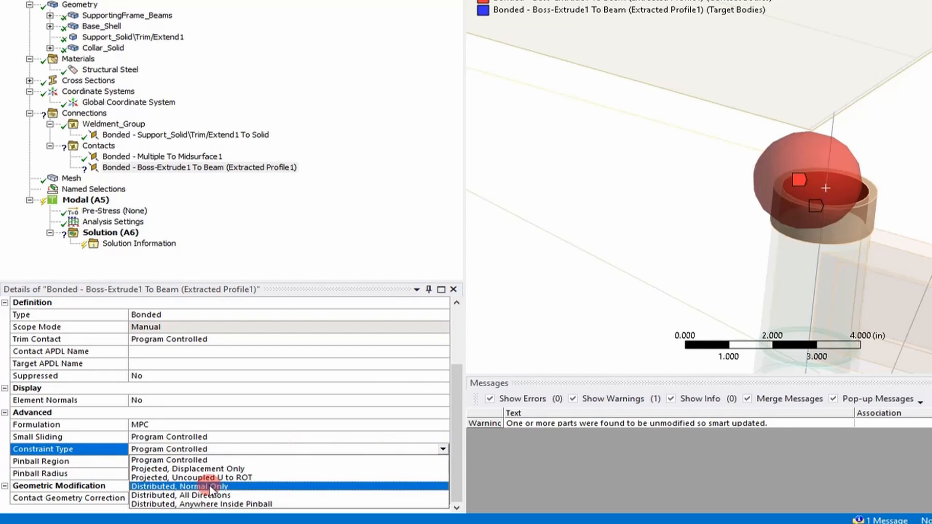
click(204, 503)
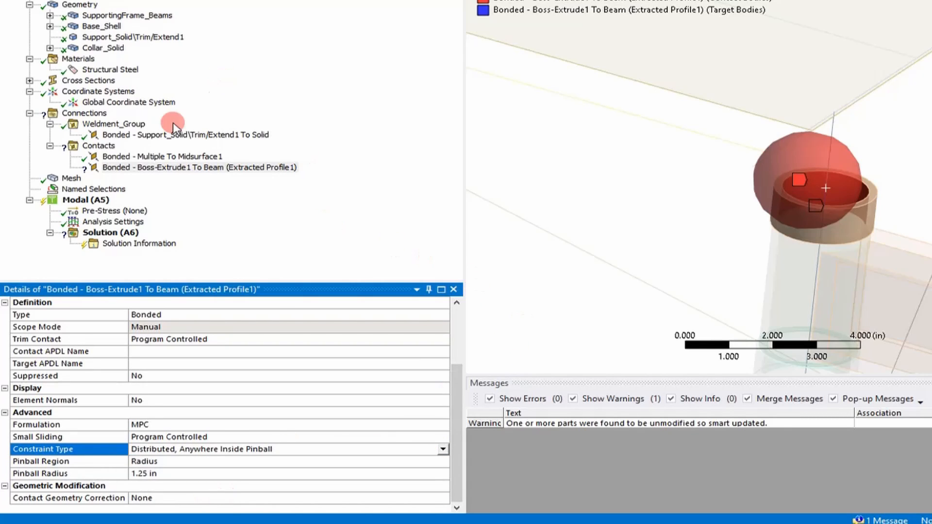
Flip contact and target of the ring-to-beam region so the beam edge is the contact side and the ring face the target.
click(108, 170)
right_click(108, 171)
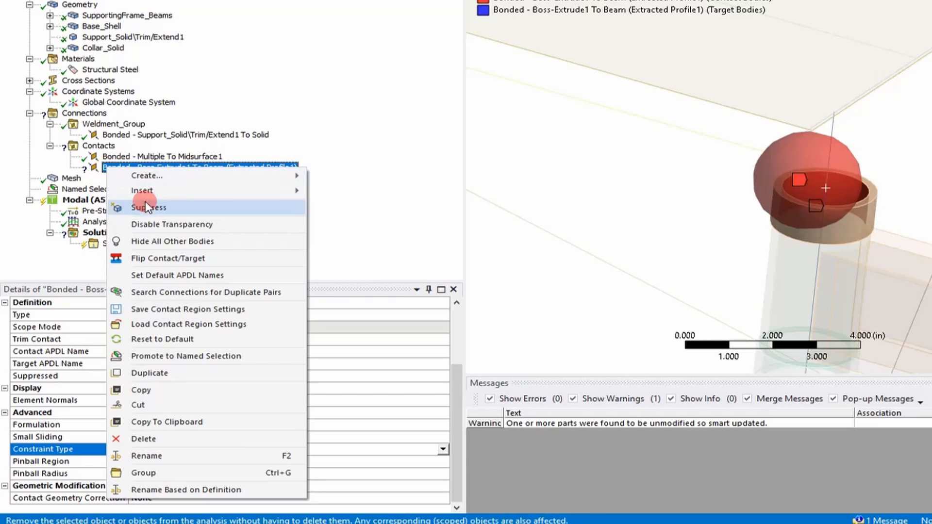
click(184, 257)
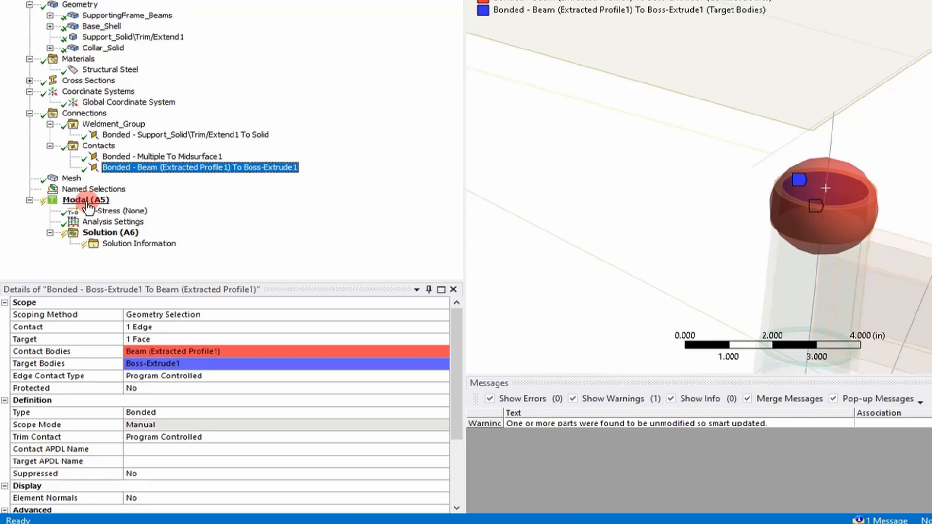
scroll(653, 189, down, 3)
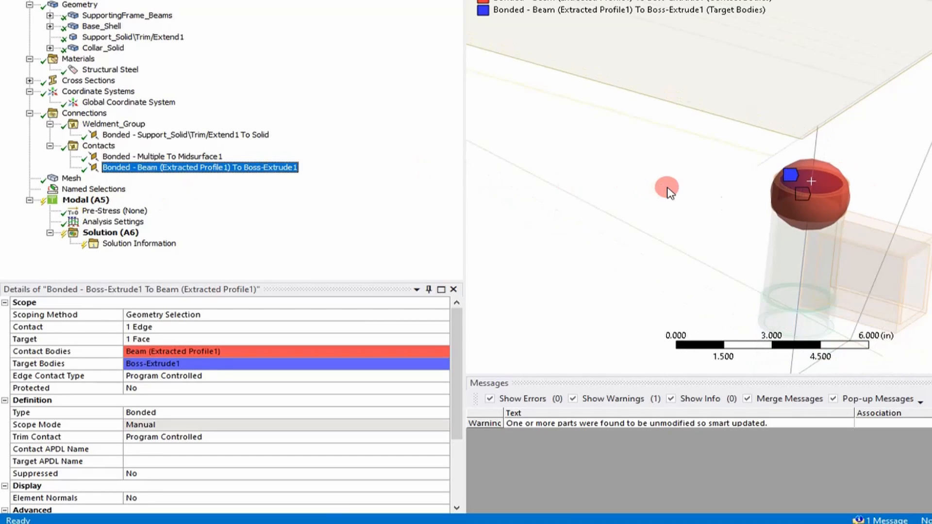
ctrl+middle_drag(764, 212, 701, 130)
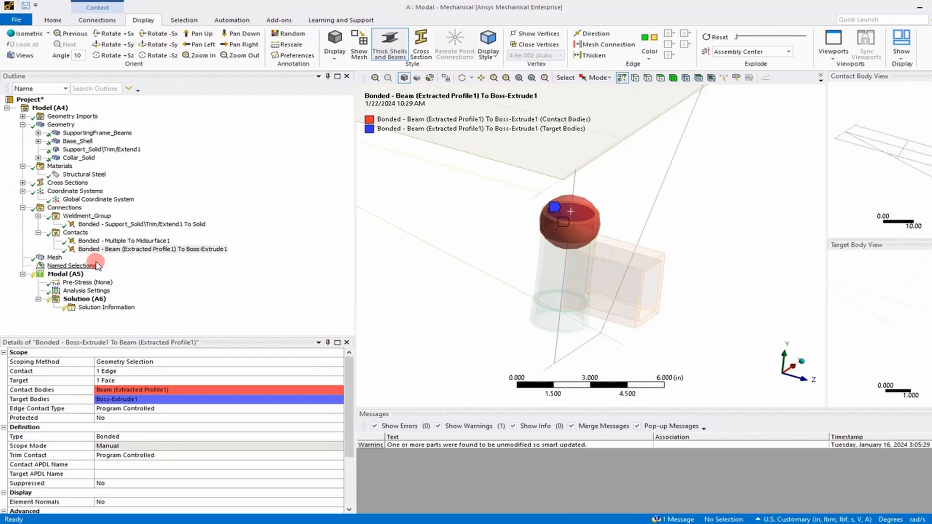
Bring up the options for inserting another connection object into the Contacts group.
click(78, 233)
right_click(82, 235)
mouse_move(100, 250)
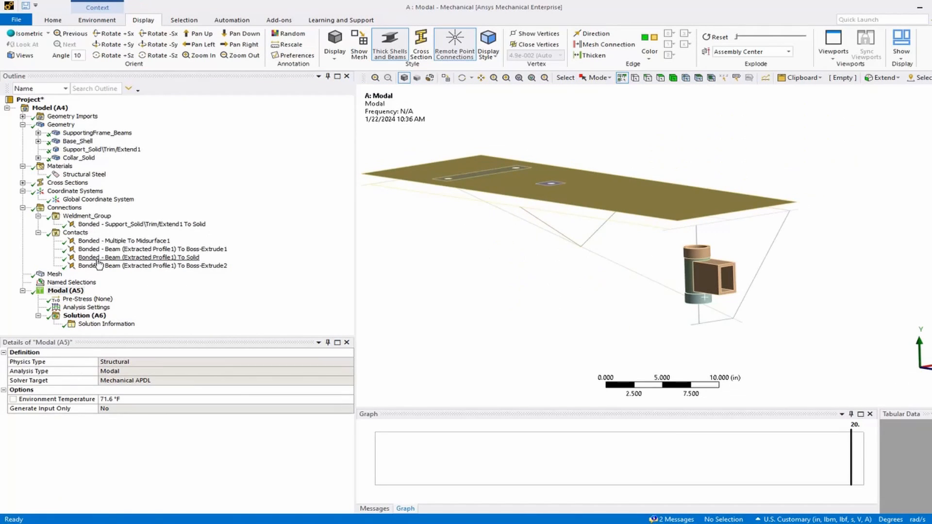
Display the solution information graphically and examine the constraint equations along the base plate's edges and inside the collar around the vertical beam.
click(99, 324)
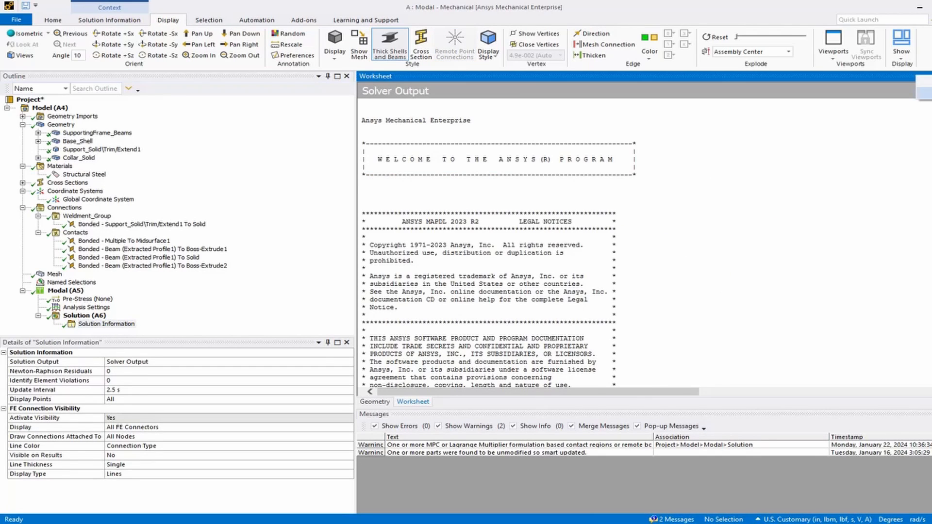
click(925, 93)
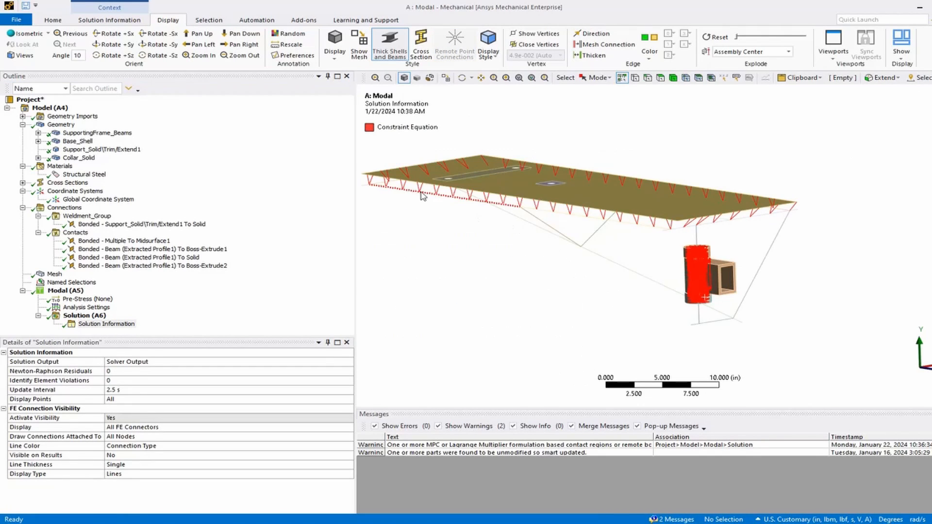
middle_drag(670, 221, 689, 289)
scroll(689, 291, up, 5)
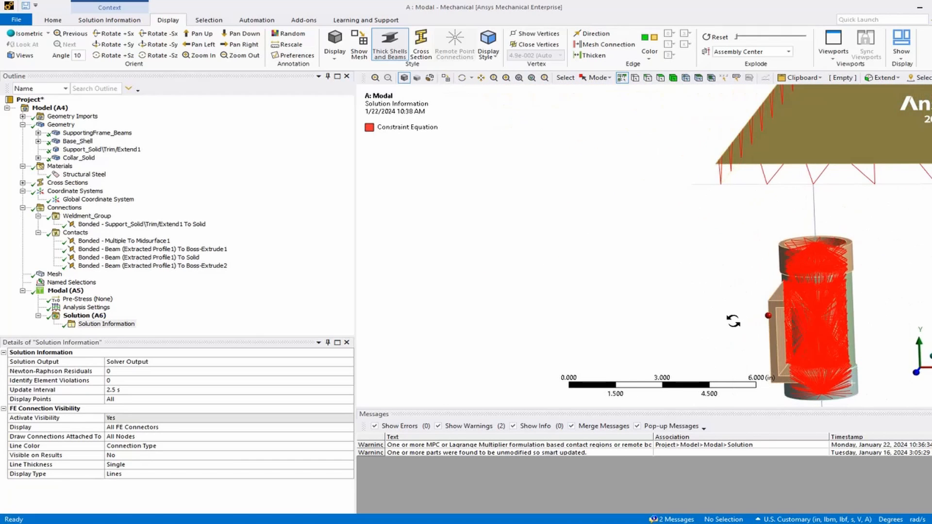
middle_drag(798, 331, 657, 222)
click(917, 371)
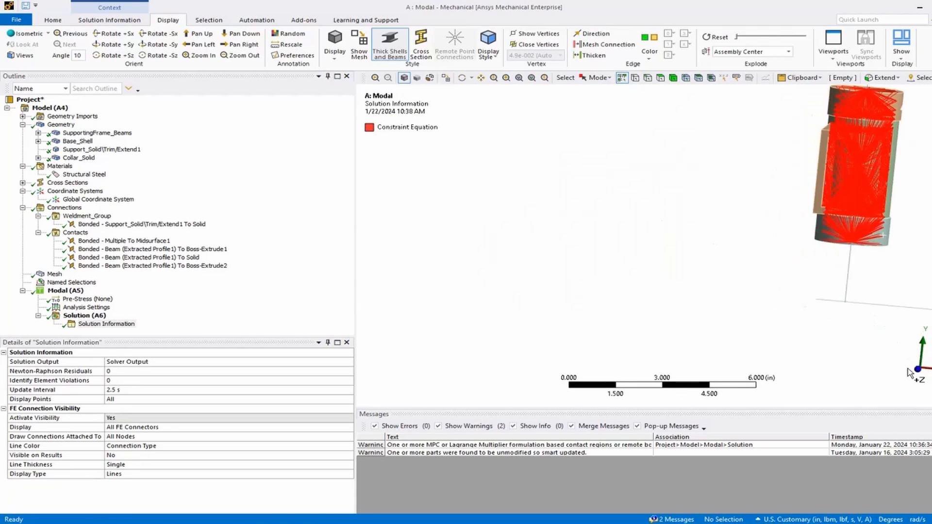
scroll(799, 265, down, 3)
ctrl+middle_drag(791, 231, 633, 288)
scroll(735, 201, down, 5)
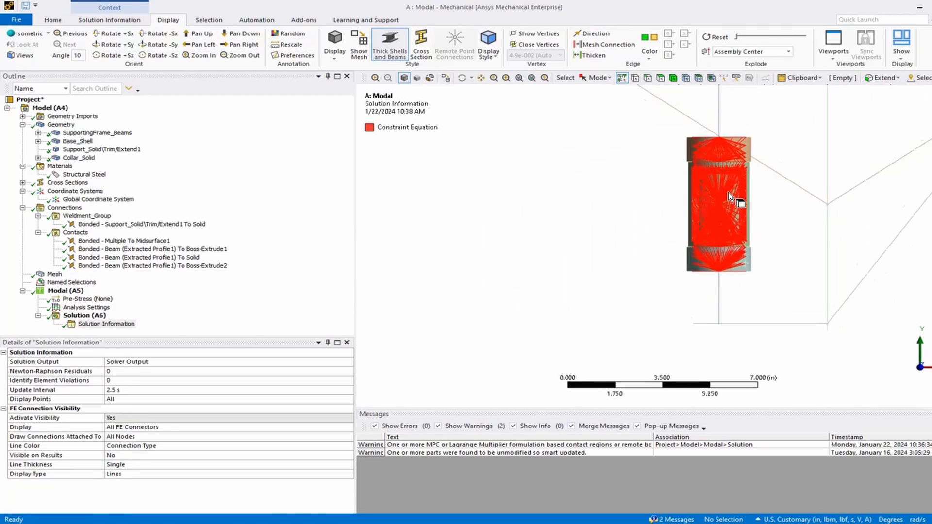
scroll(729, 191, up, 6)
ctrl+middle_drag(822, 204, 689, 233)
scroll(466, 235, up, 1)
scroll(453, 237, down, 3)
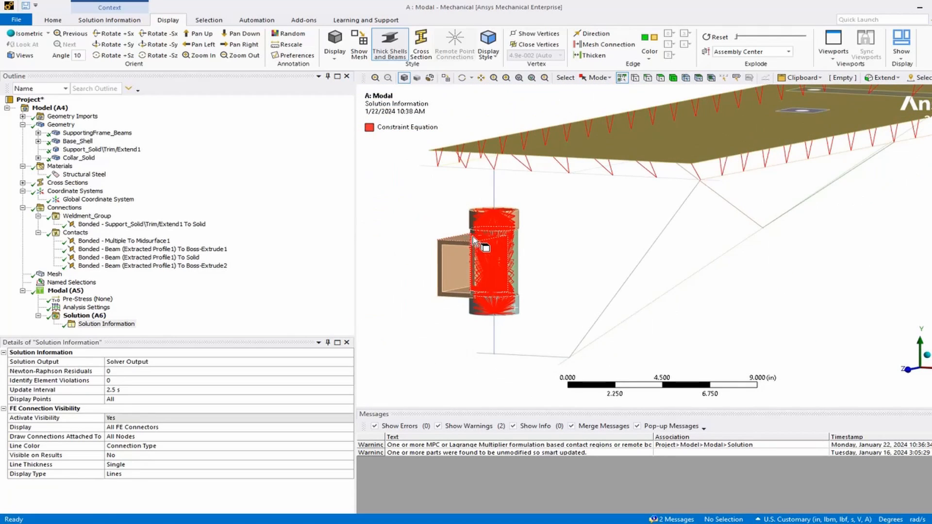
scroll(679, 196, down, 2)
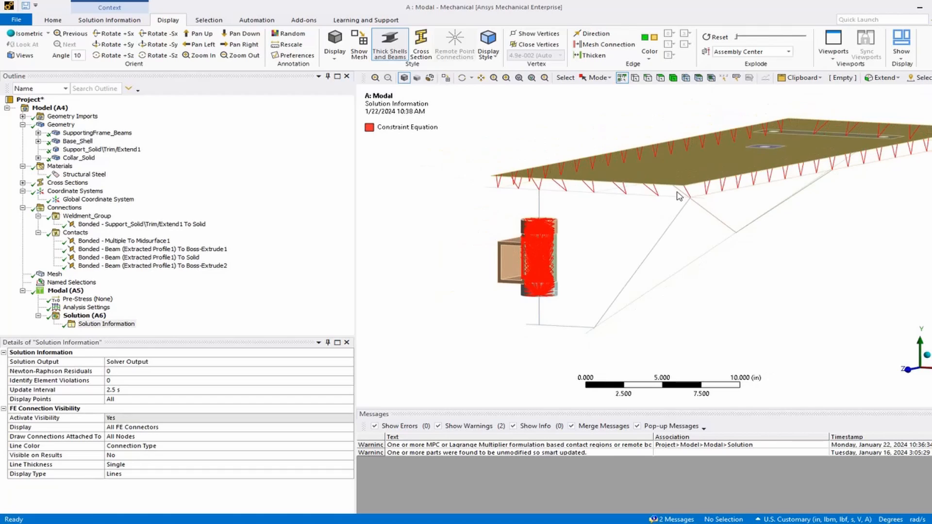